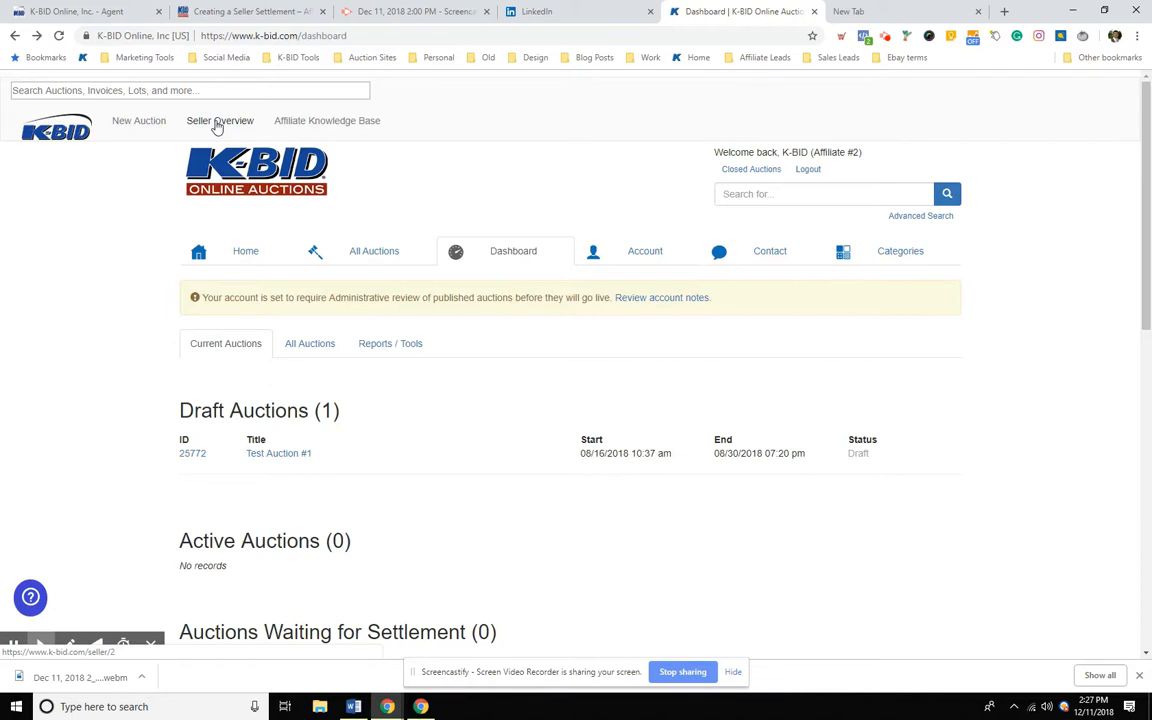
Step: Find the settled auction Late Summer Attachments among all auctions on the dashboard and open its lot list
scroll(180, 242, "down", 1)
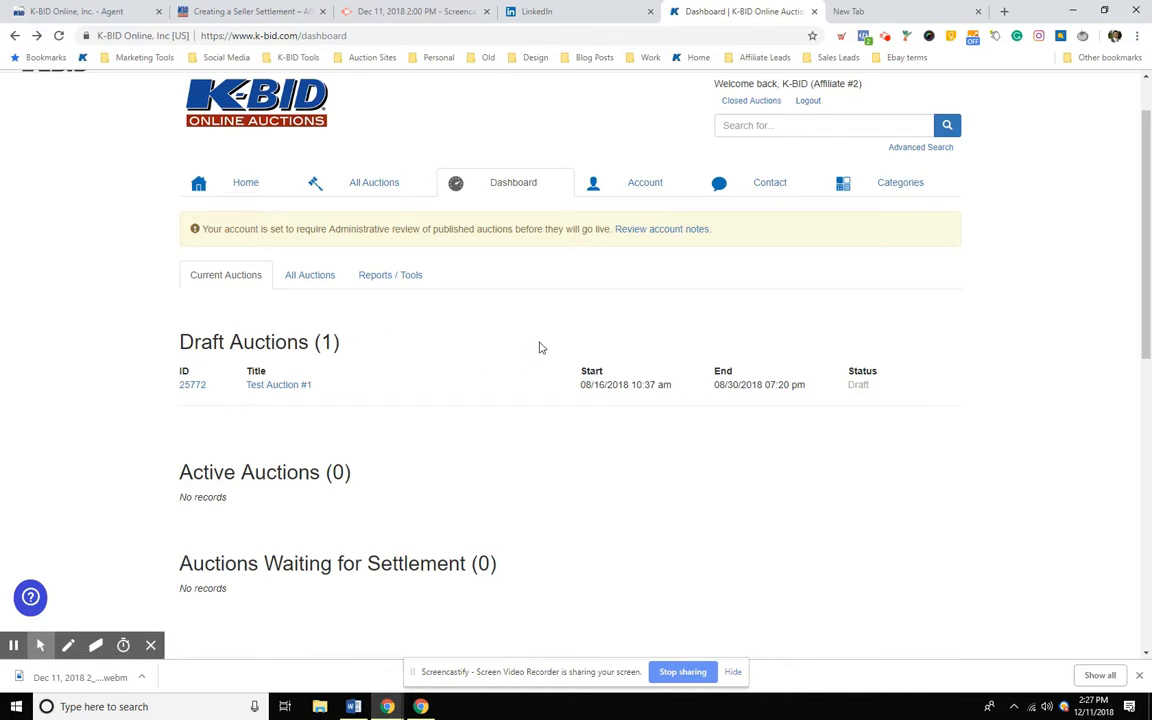
scroll(545, 347, "up", 1)
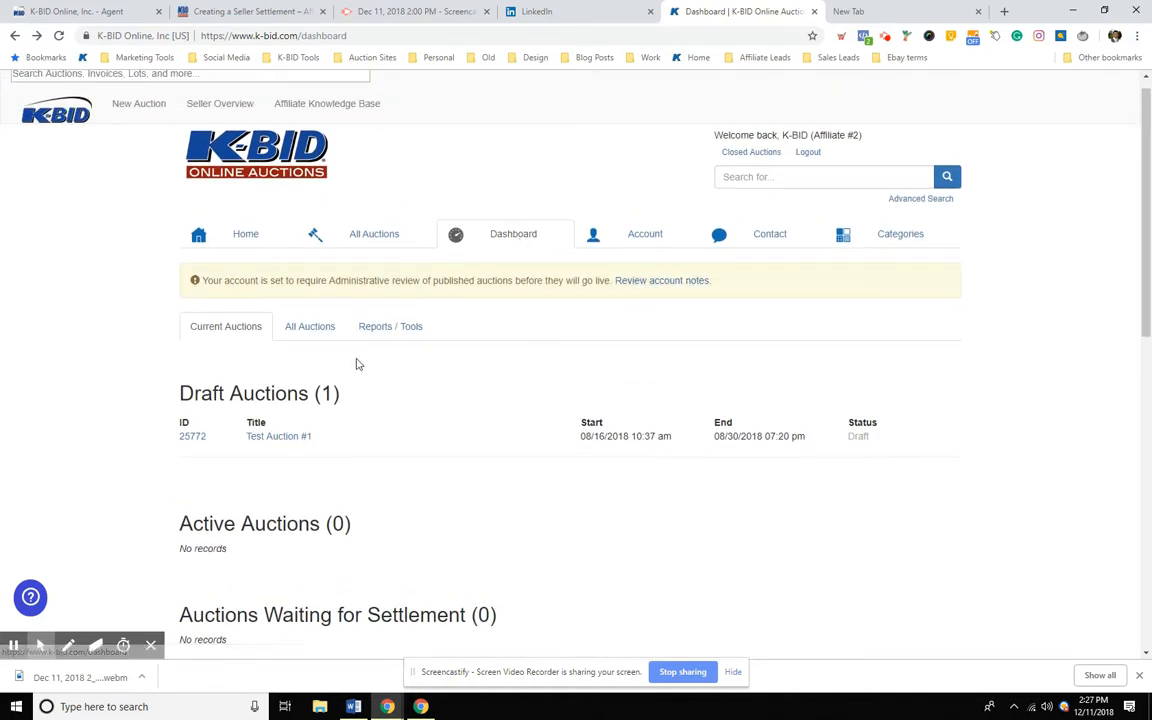
left_click(312, 328)
scroll(100, 432, "down", 3)
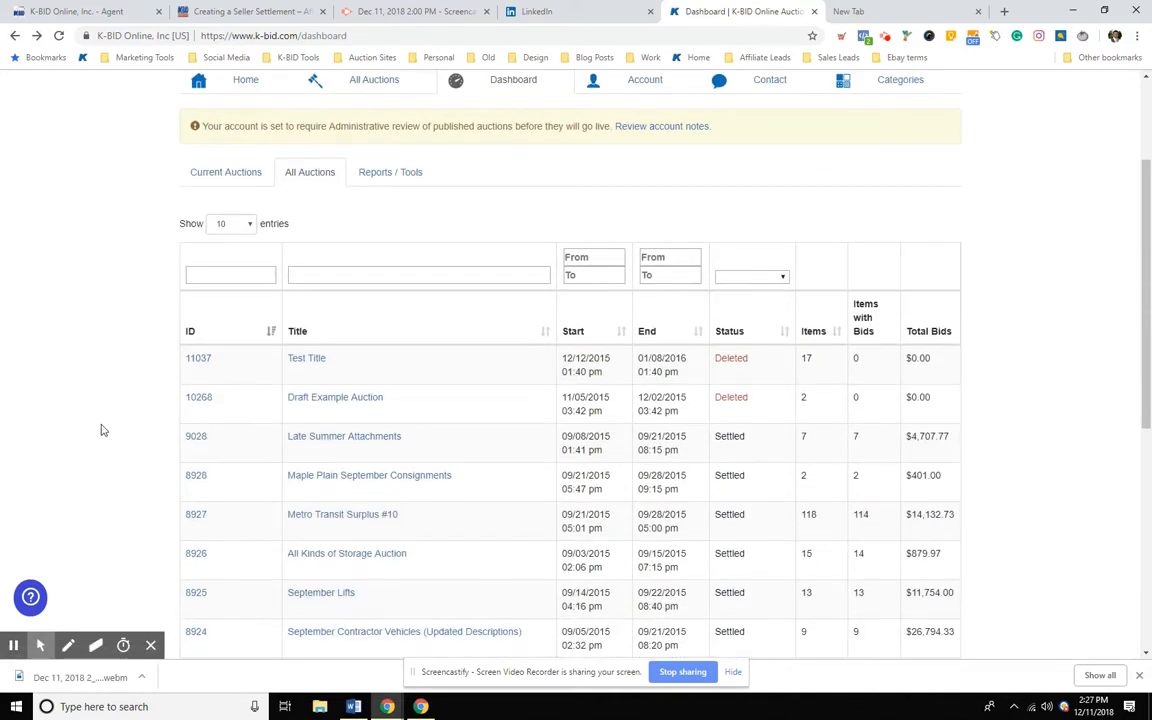
left_click(195, 437)
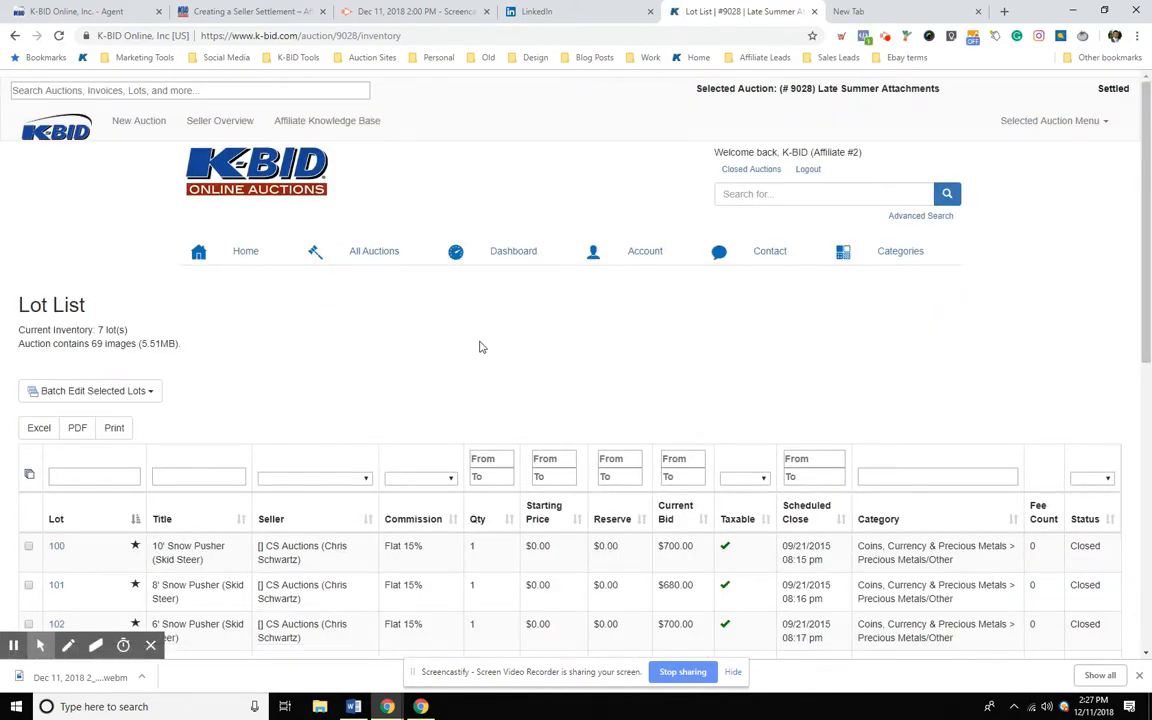
Step: Batch-assign K-Bid Online, Inc. as the seller for lots 100 and 102 and update the lots
scroll(479, 347, "down", 1)
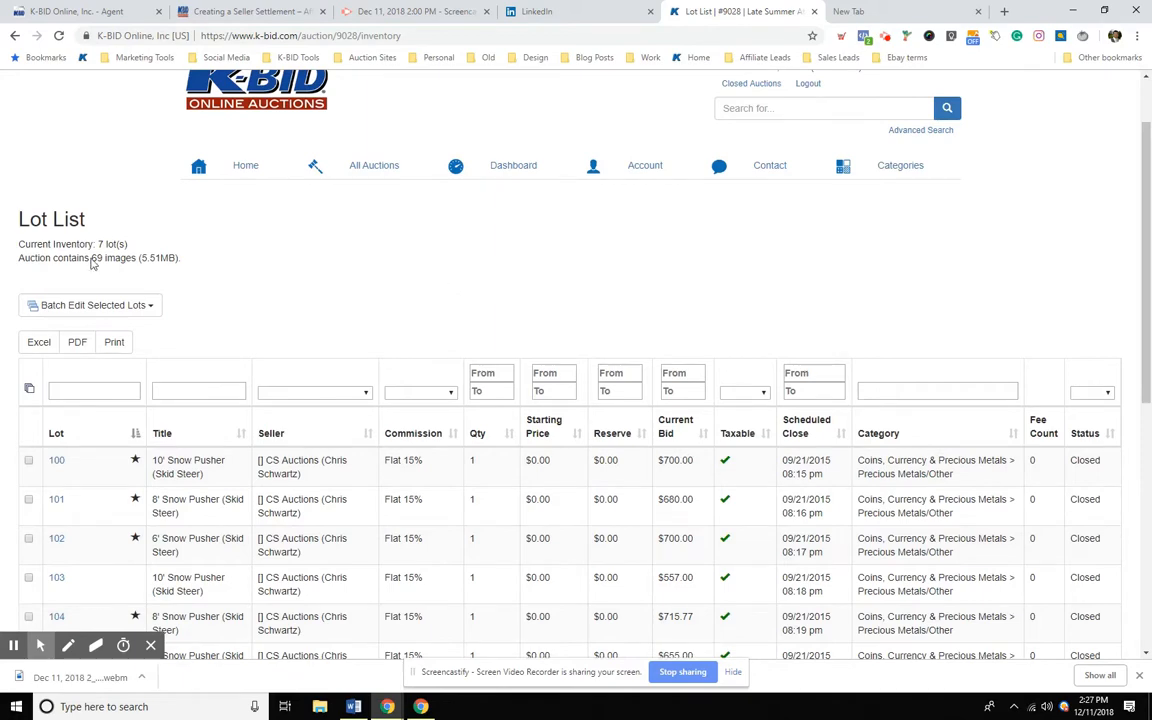
scroll(60, 255, "down", 1)
scroll(457, 226, "down", 2)
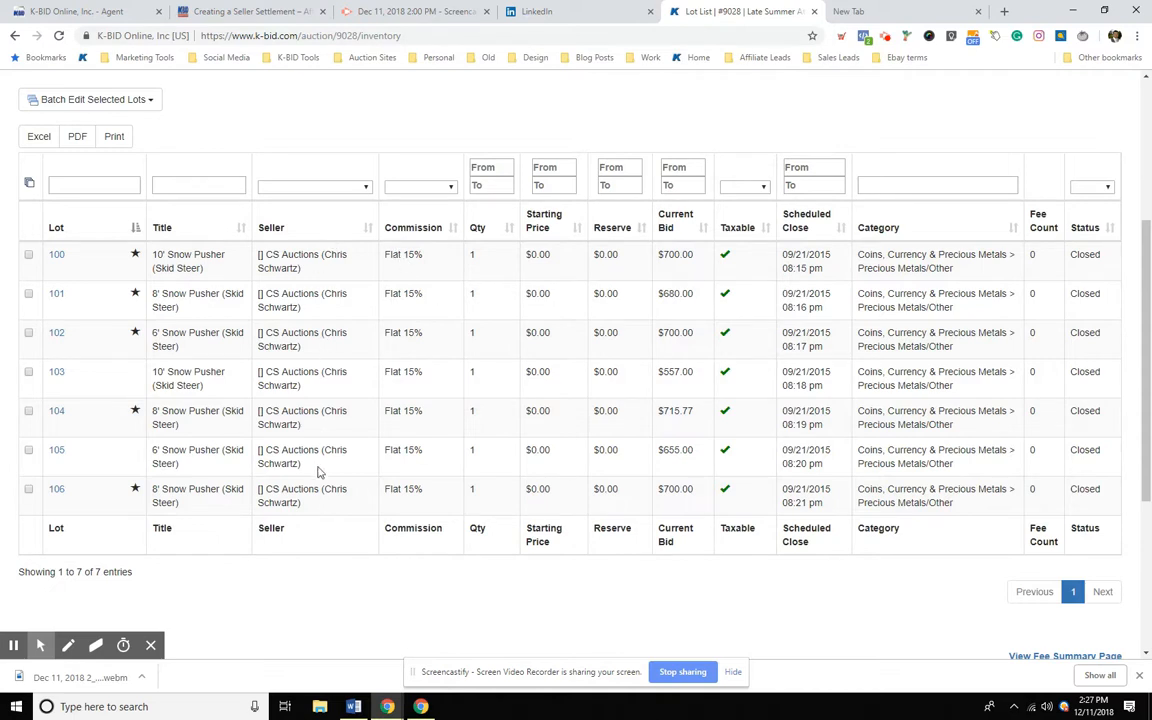
scroll(400, 290, "up", 1)
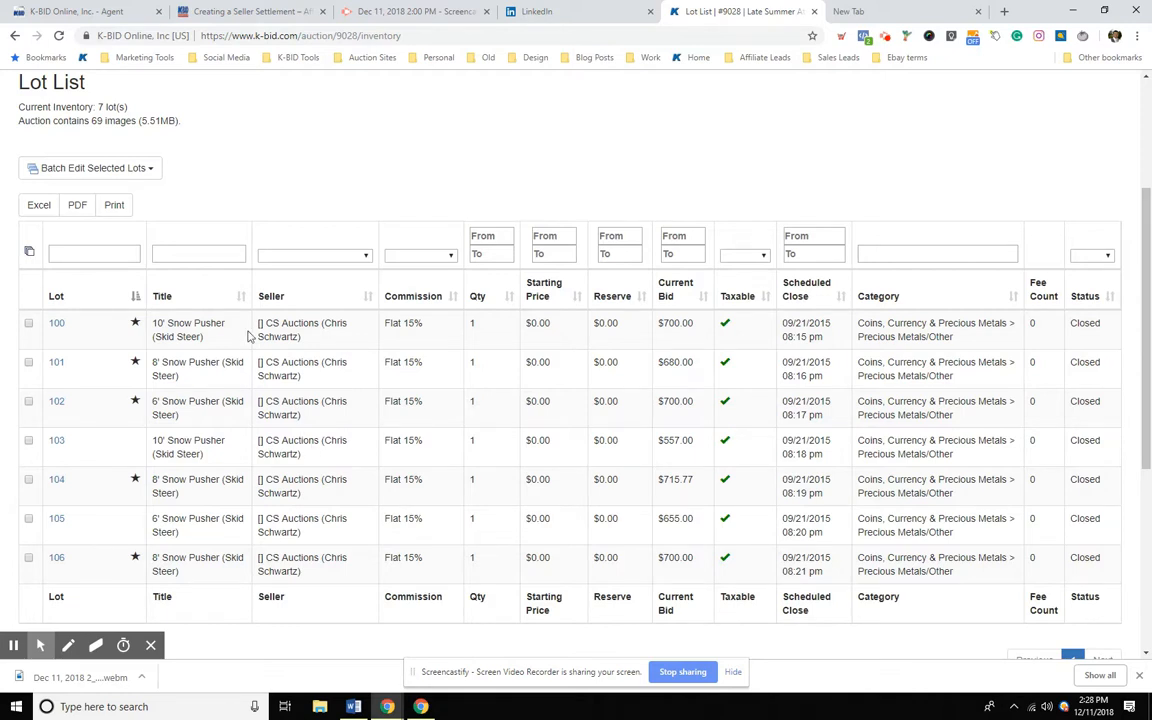
left_click(28, 323)
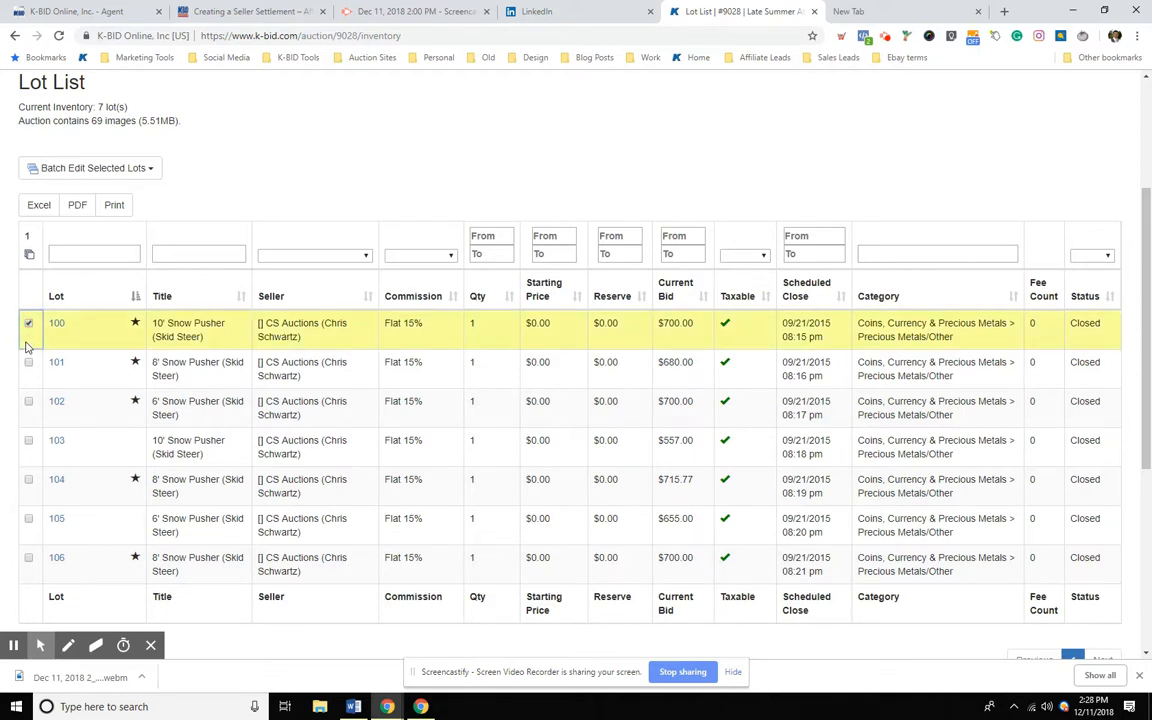
left_click(28, 401)
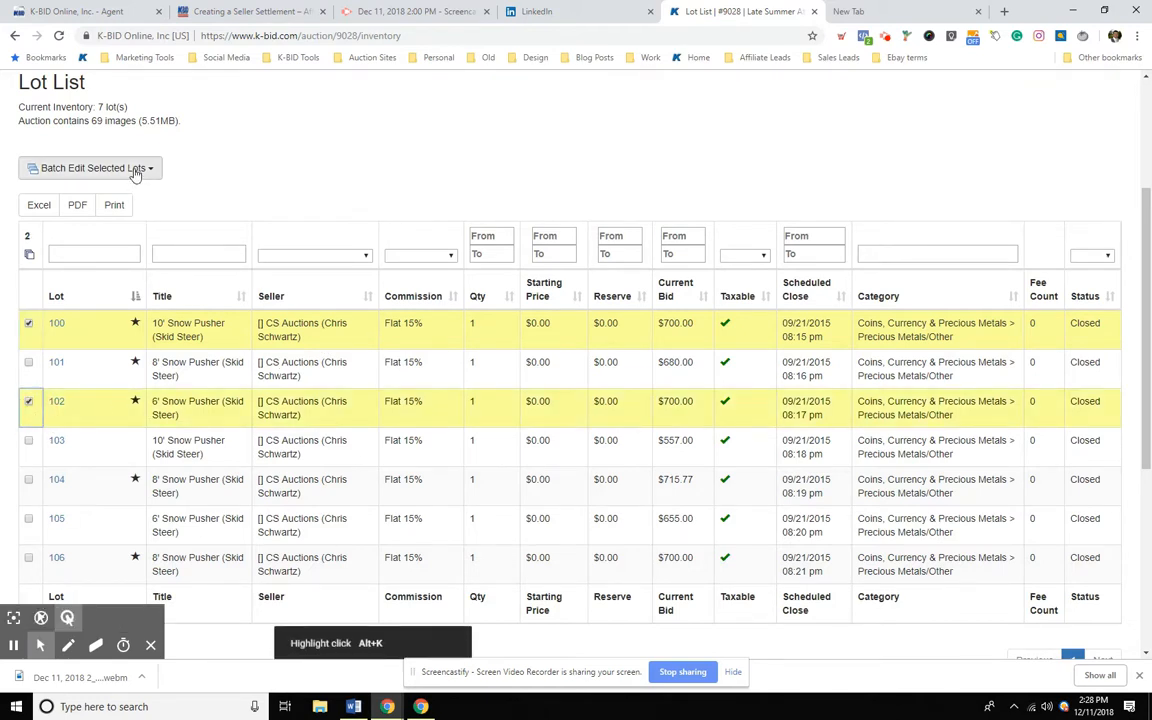
left_click(95, 167)
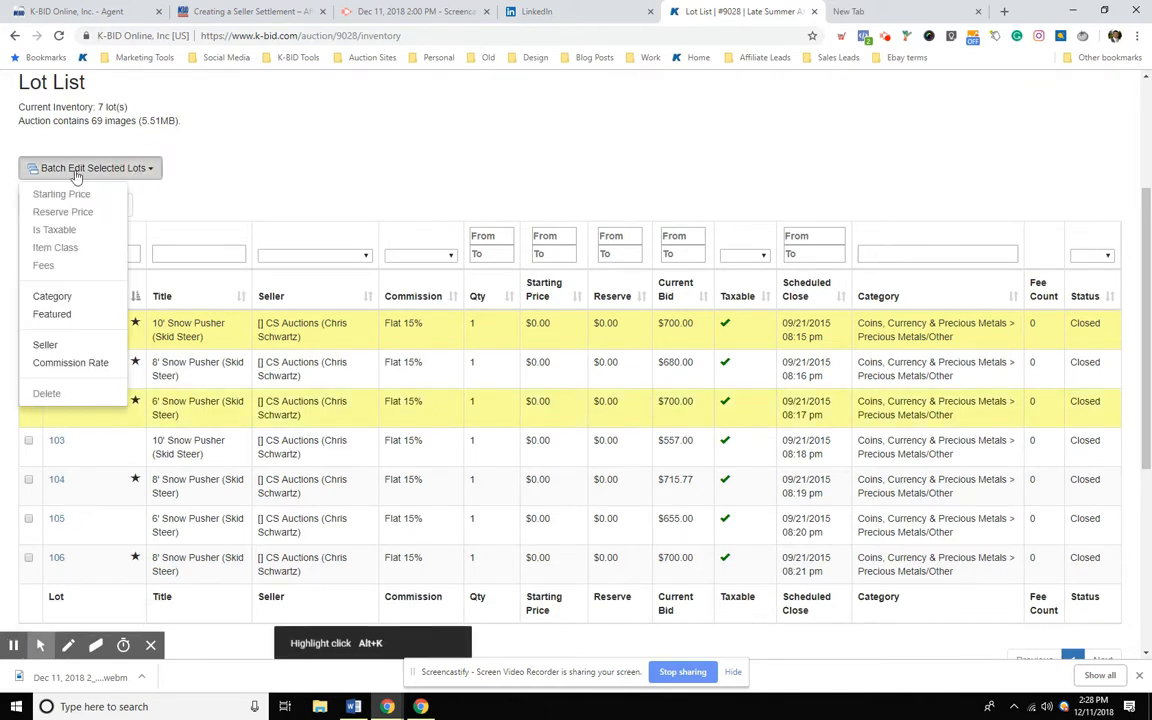
left_click(50, 346)
left_click(648, 132)
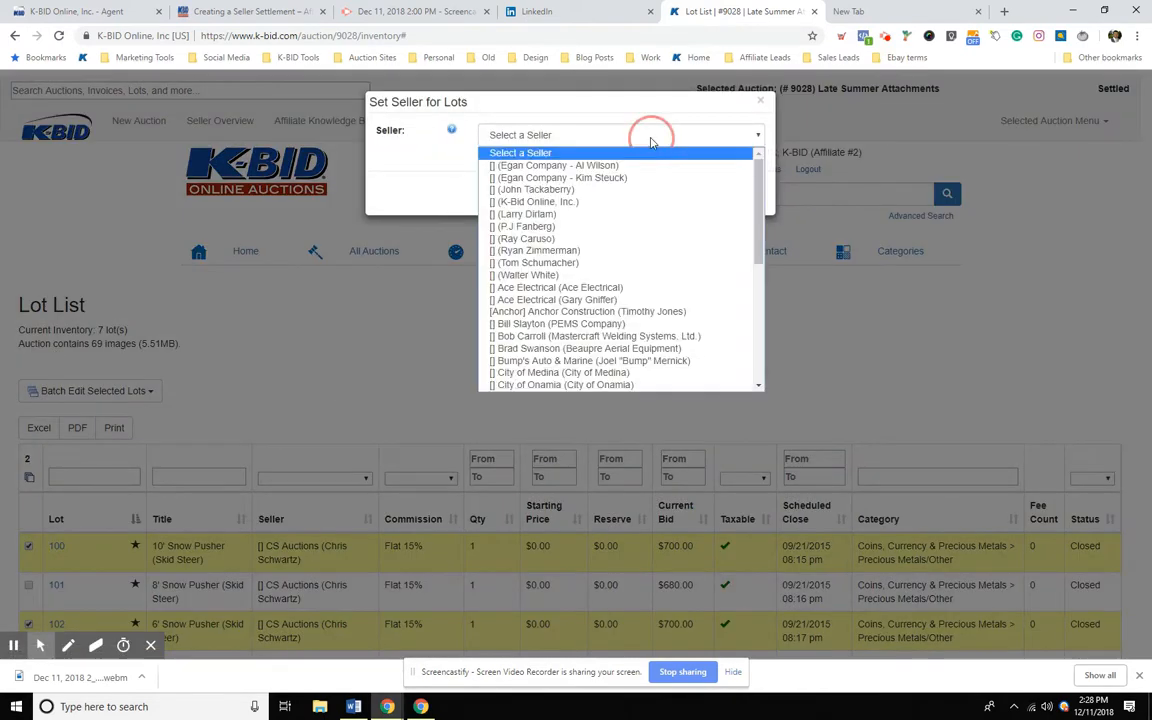
left_click(620, 203)
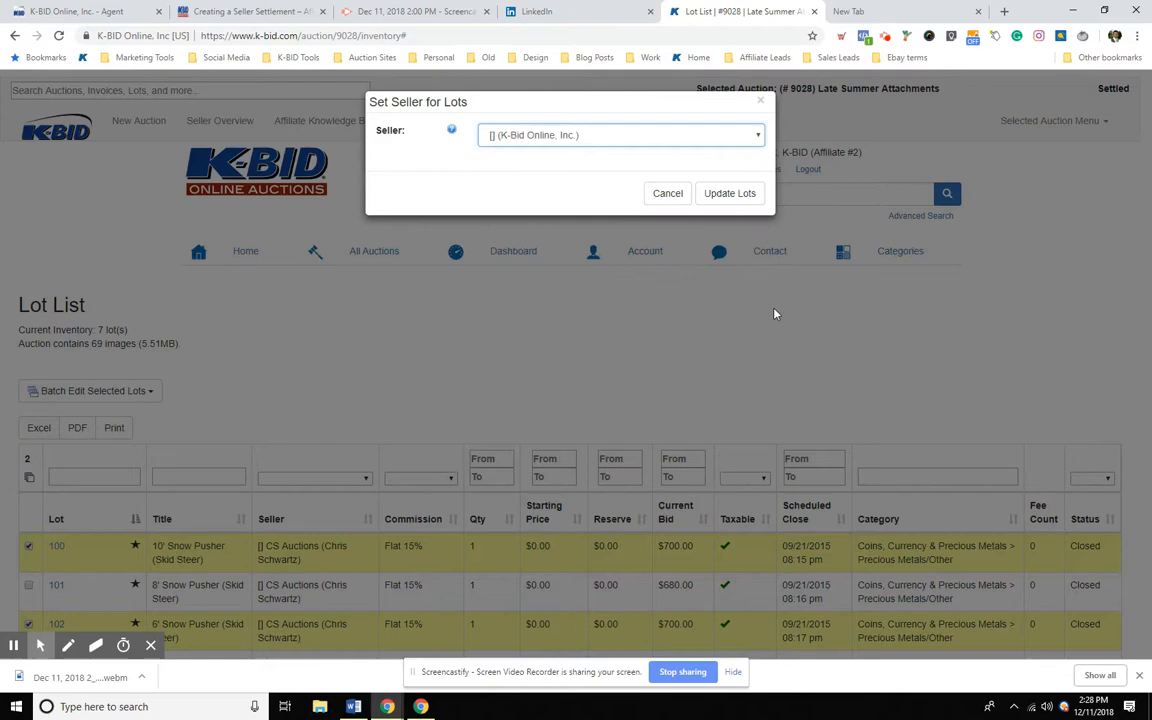
left_click(744, 195)
scroll(260, 330, "down", 3)
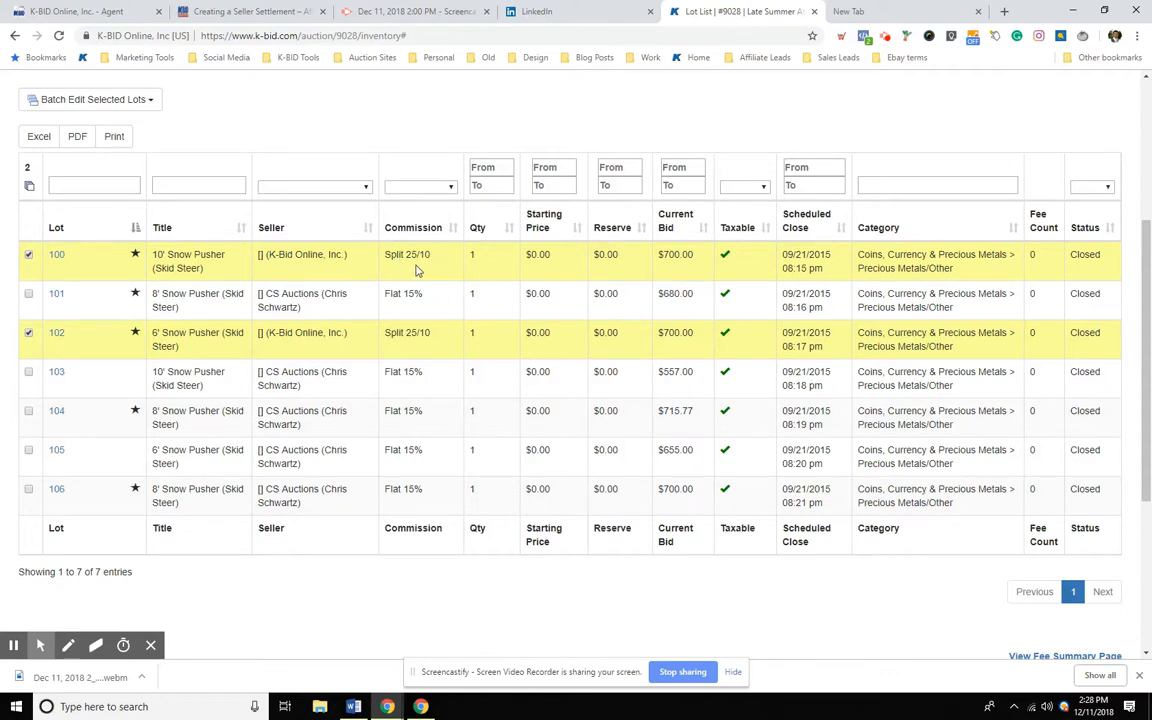
Step: Batch-set the commission rate of the selected lots 100 and 102 to Flat 15% and update them
scroll(269, 410, "up", 1)
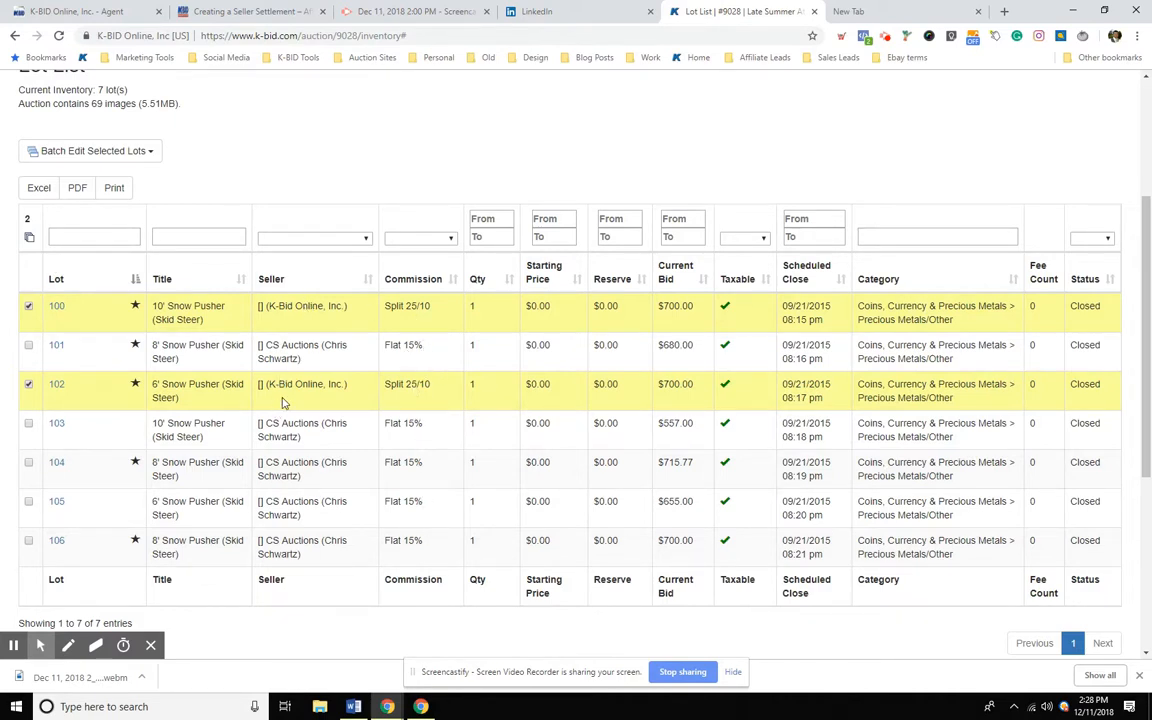
scroll(140, 262, "up", 2)
left_click(113, 192)
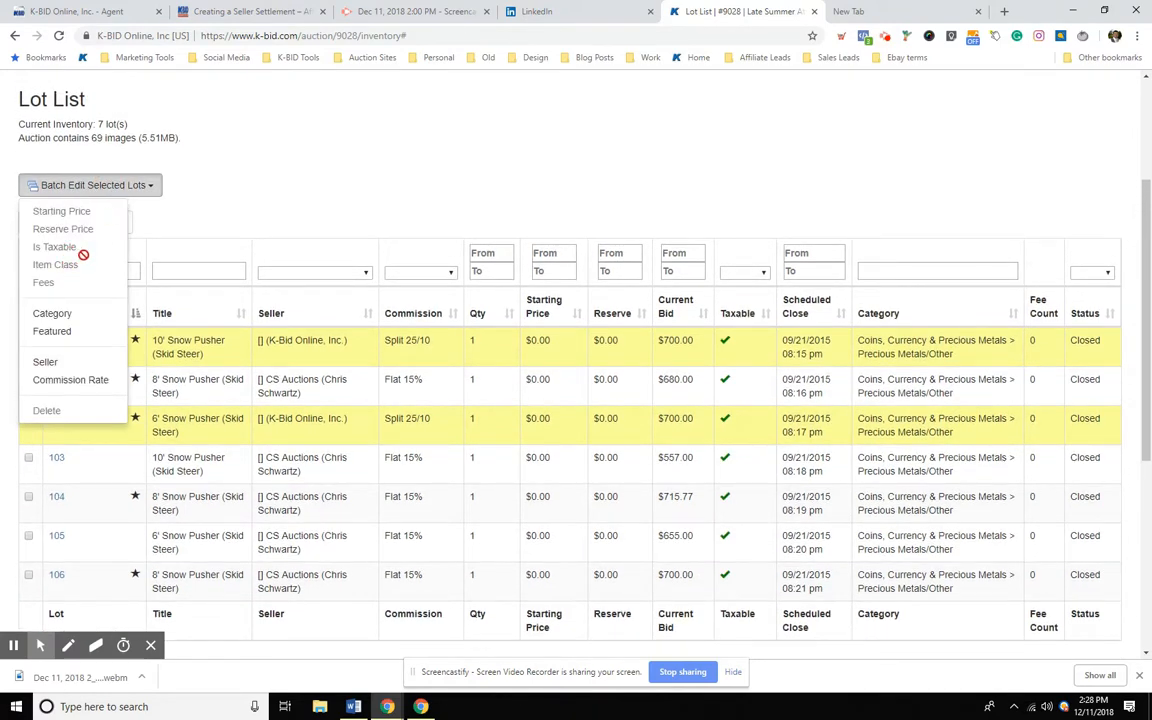
left_click(59, 382)
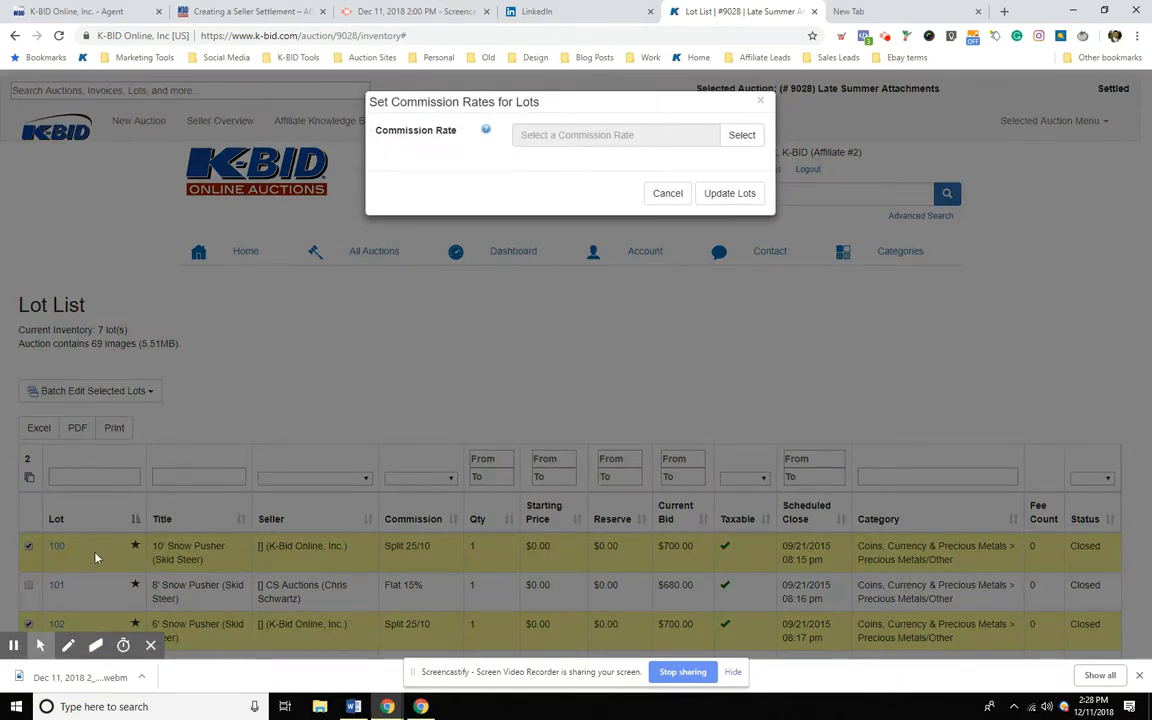
left_click(737, 138)
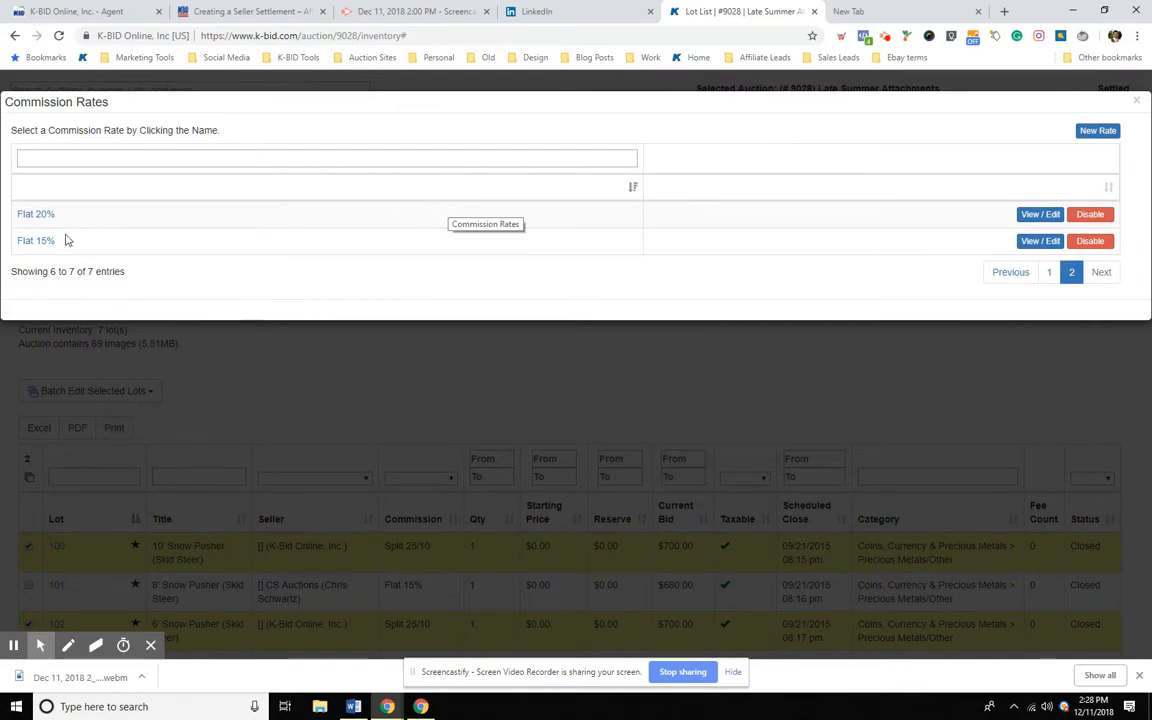
left_click(33, 241)
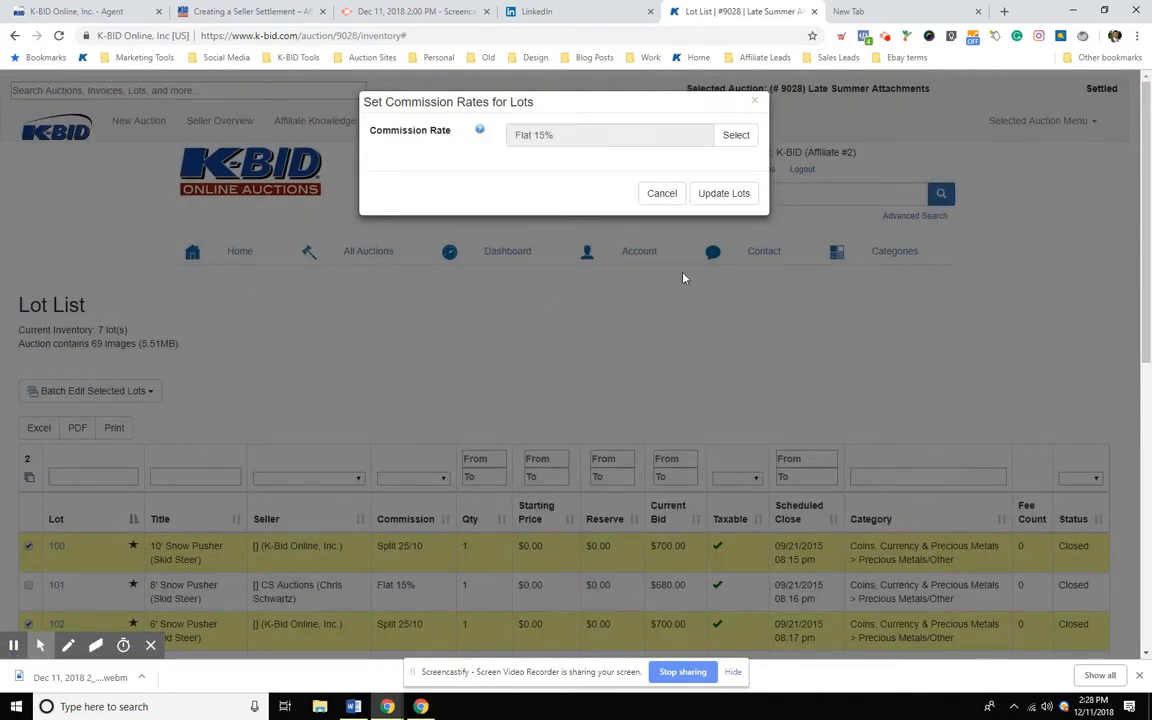
left_click(736, 196)
scroll(561, 353, "down", 3)
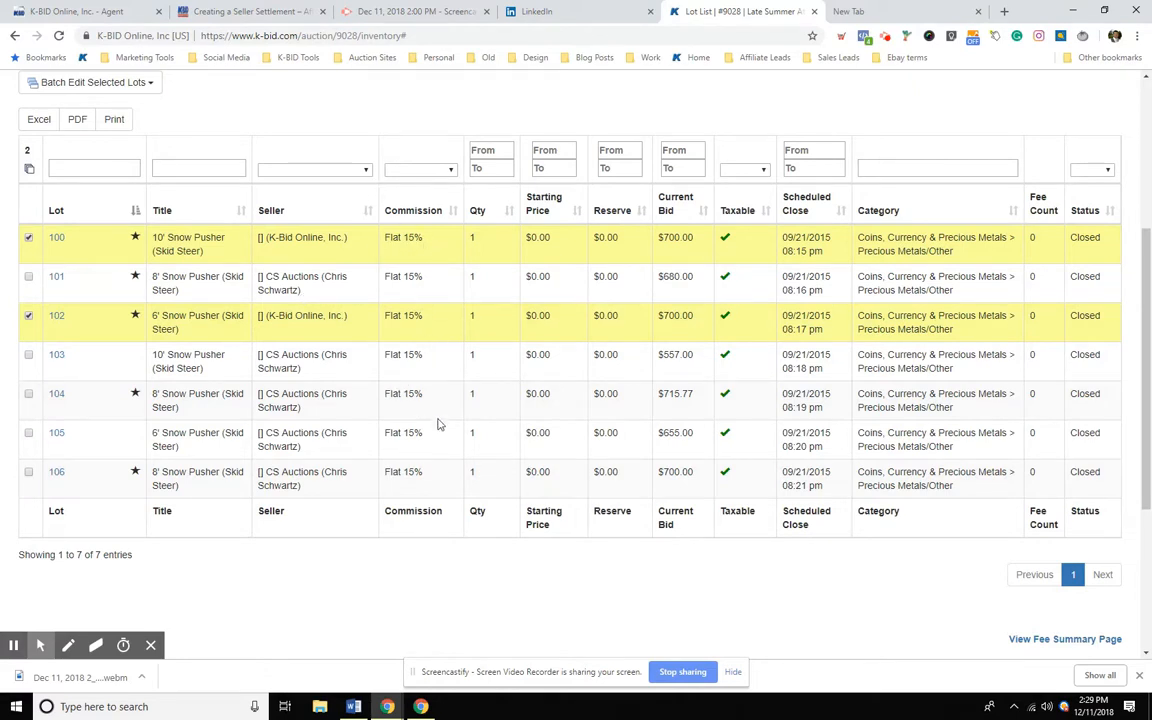
Step: Leave only lot 100 selected in the lot list and open that lot for editing
left_click(88, 238)
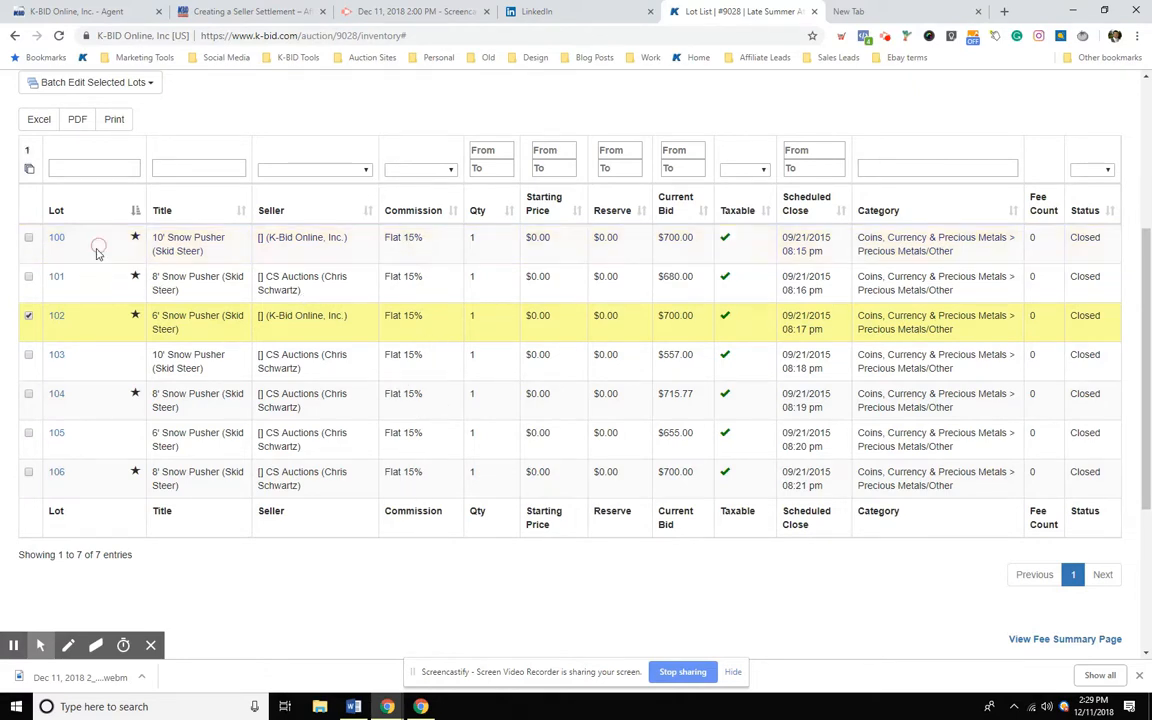
left_click(30, 334)
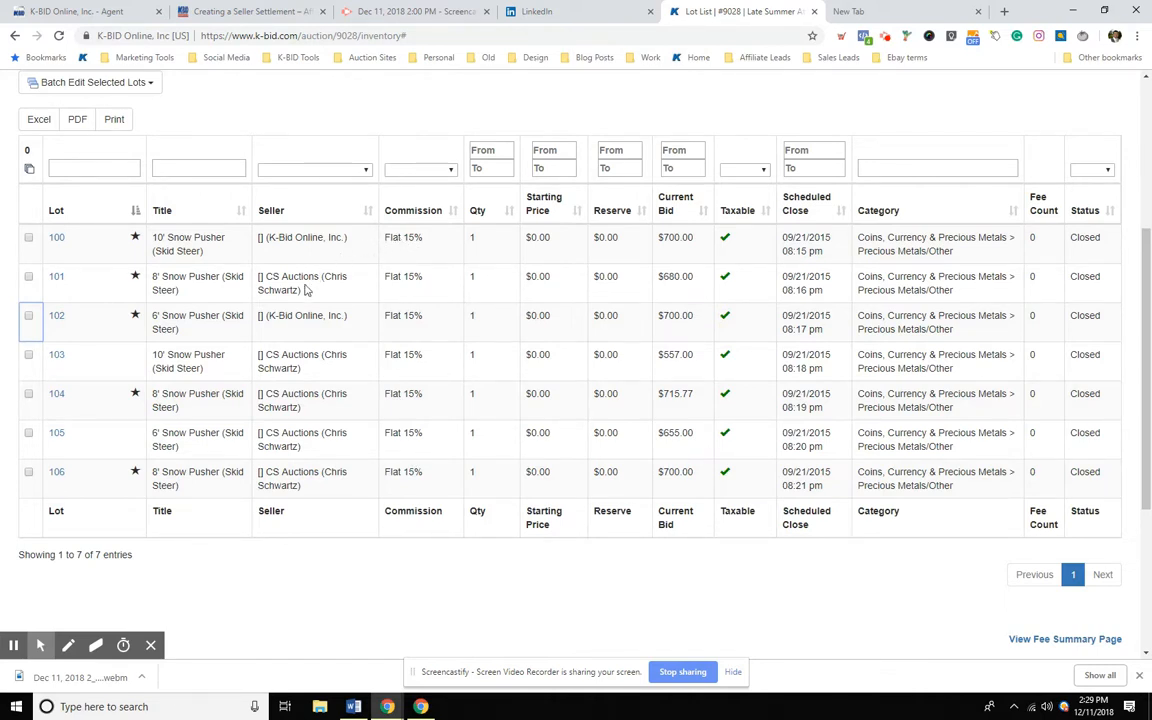
left_click(80, 252)
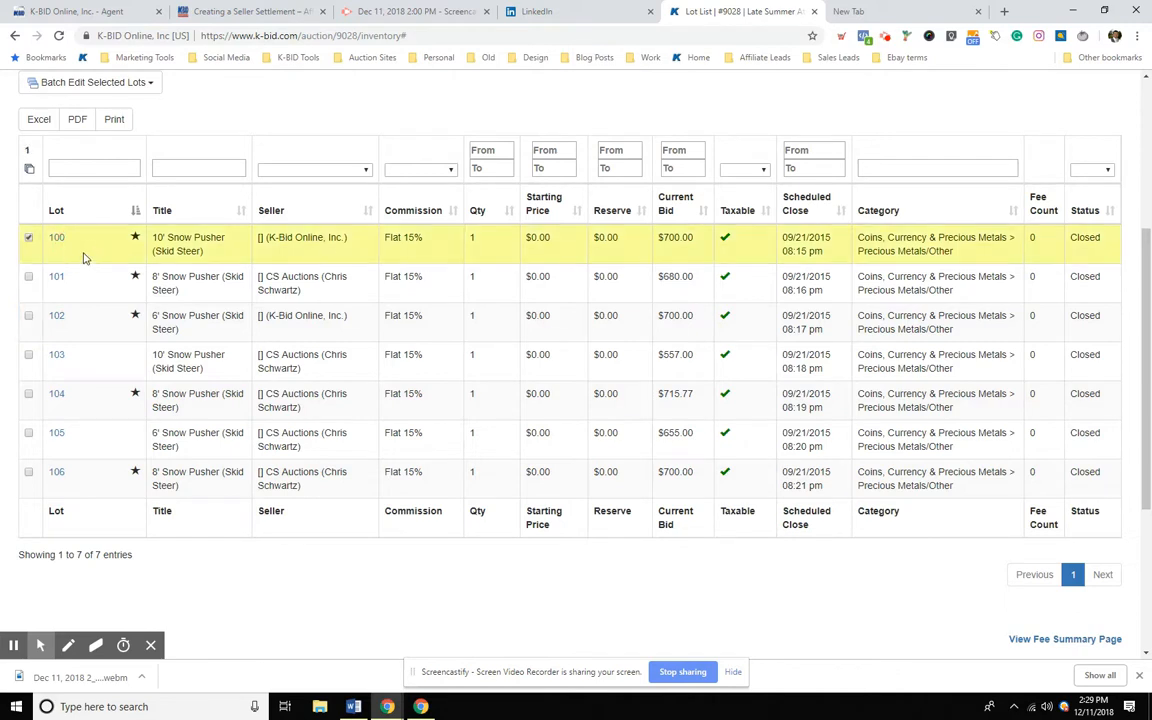
scroll(113, 343, "up", 1)
scroll(190, 245, "up", 1)
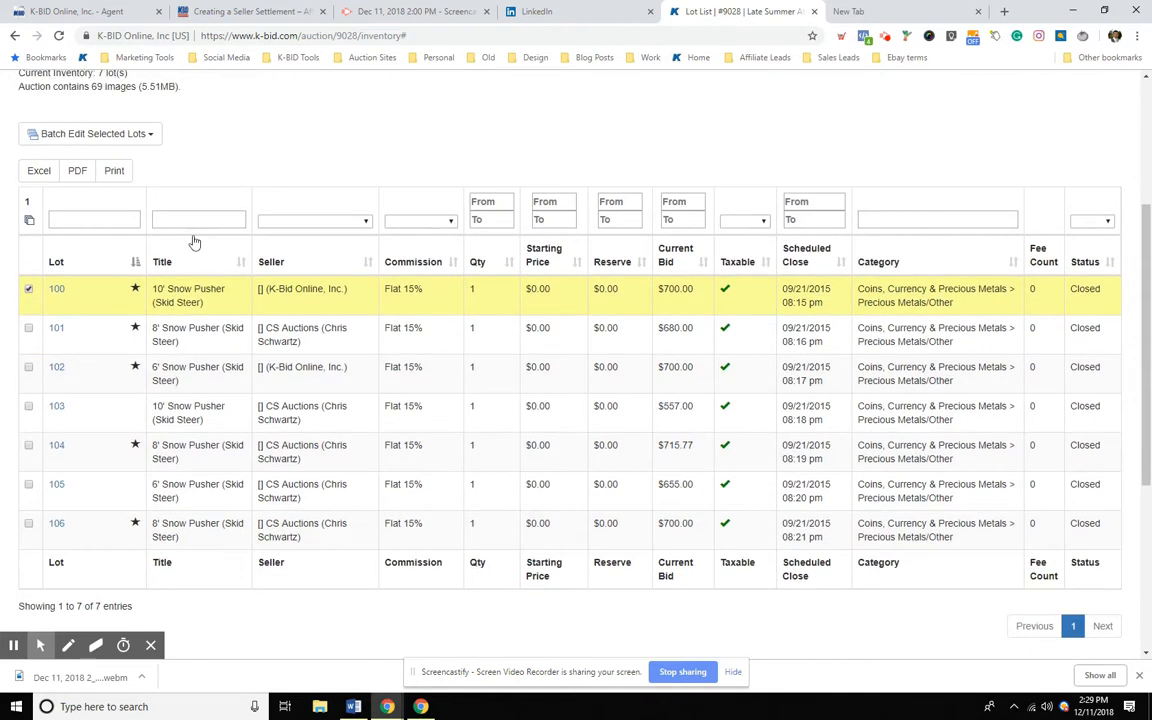
left_click(57, 290)
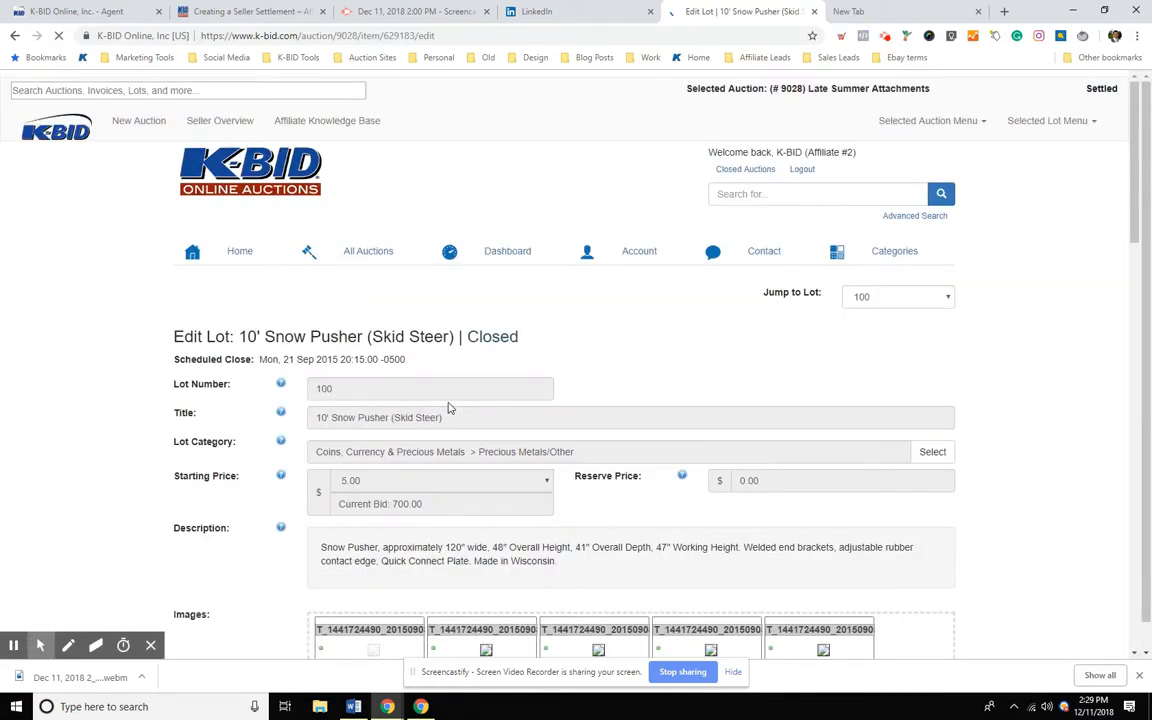
Step: Change lot 100's commission rate to Flat 20%, save the lot and check it in the lot list
scroll(873, 433, "down", 1)
scroll(873, 433, "down", 6)
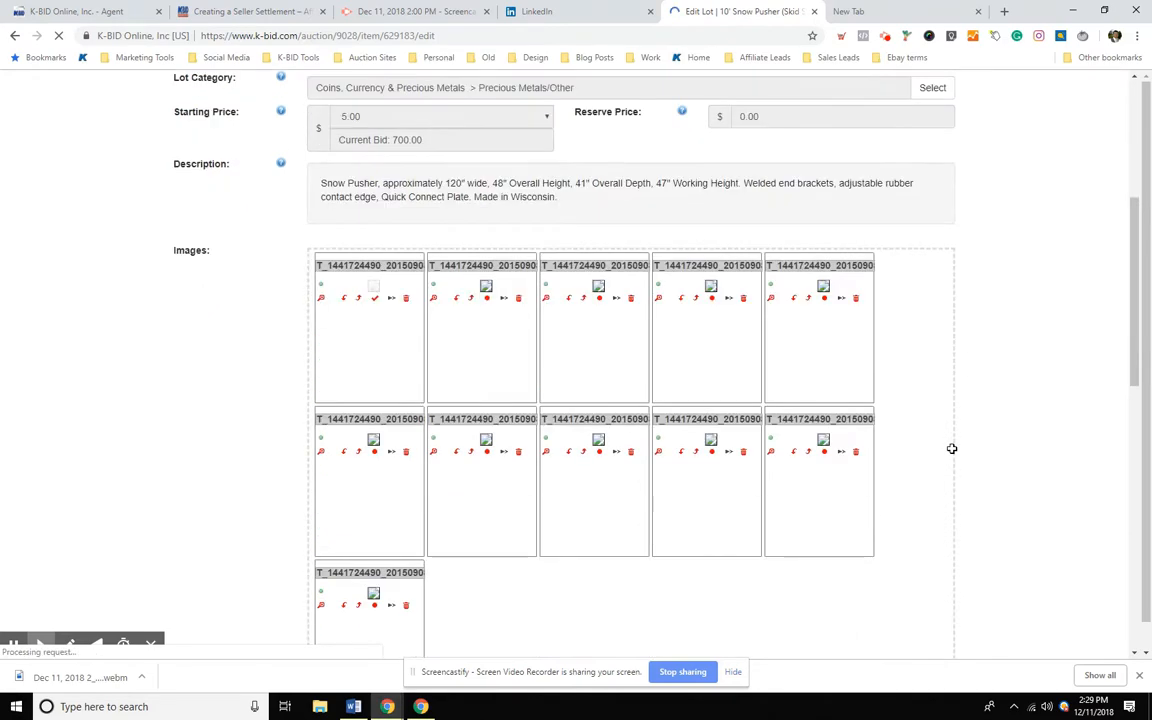
scroll(952, 450, "down", 4)
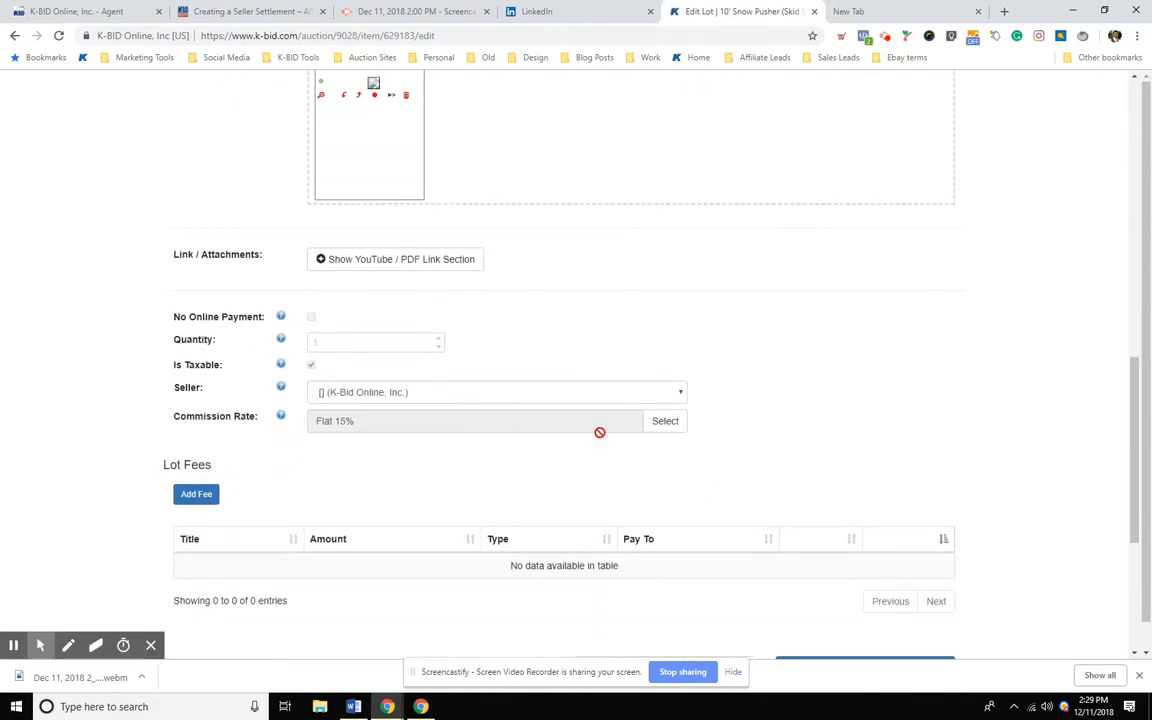
left_click(667, 432)
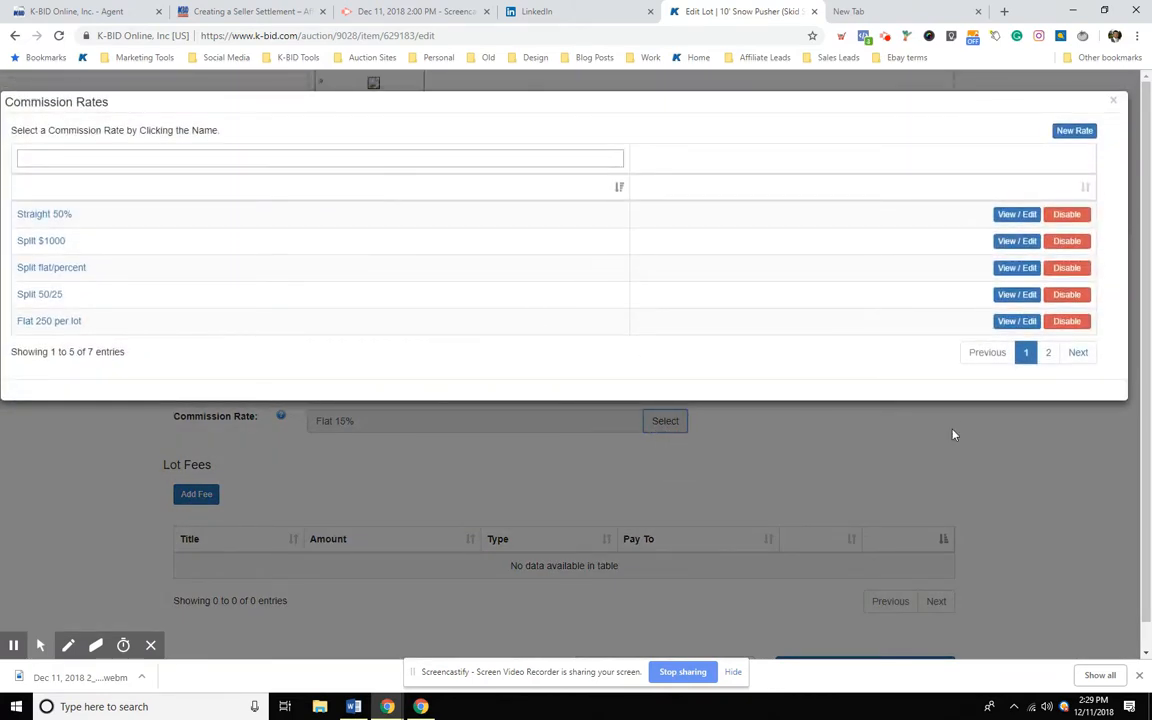
left_click(1047, 354)
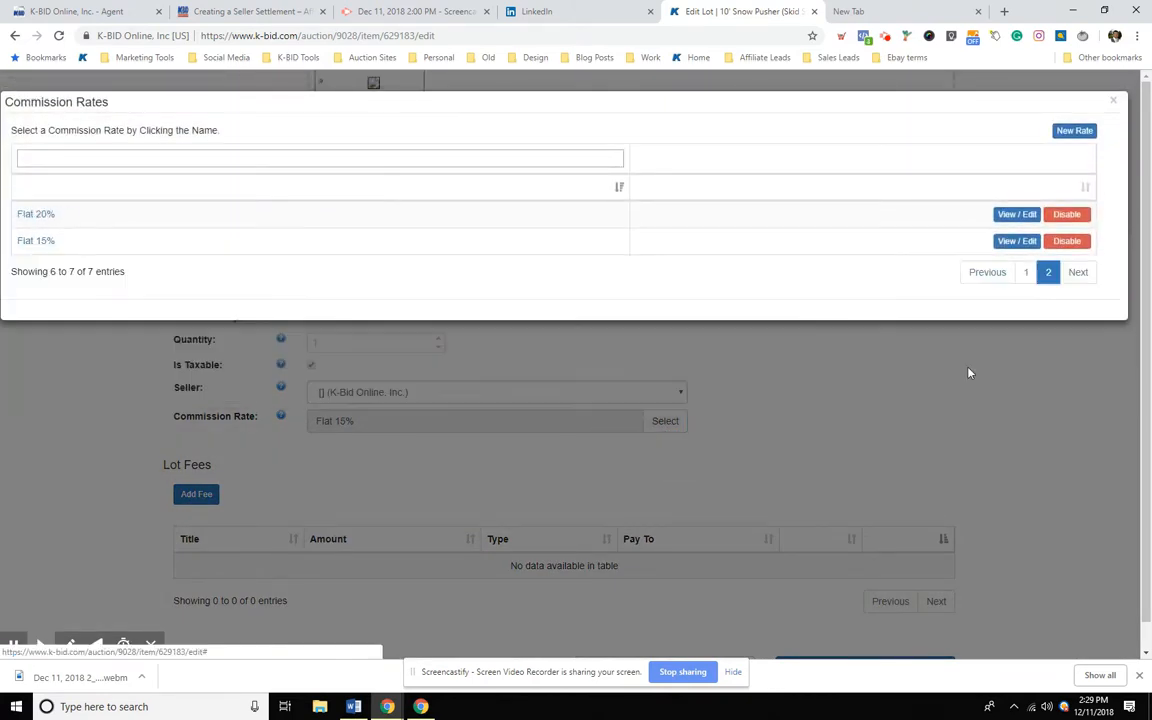
left_click(35, 214)
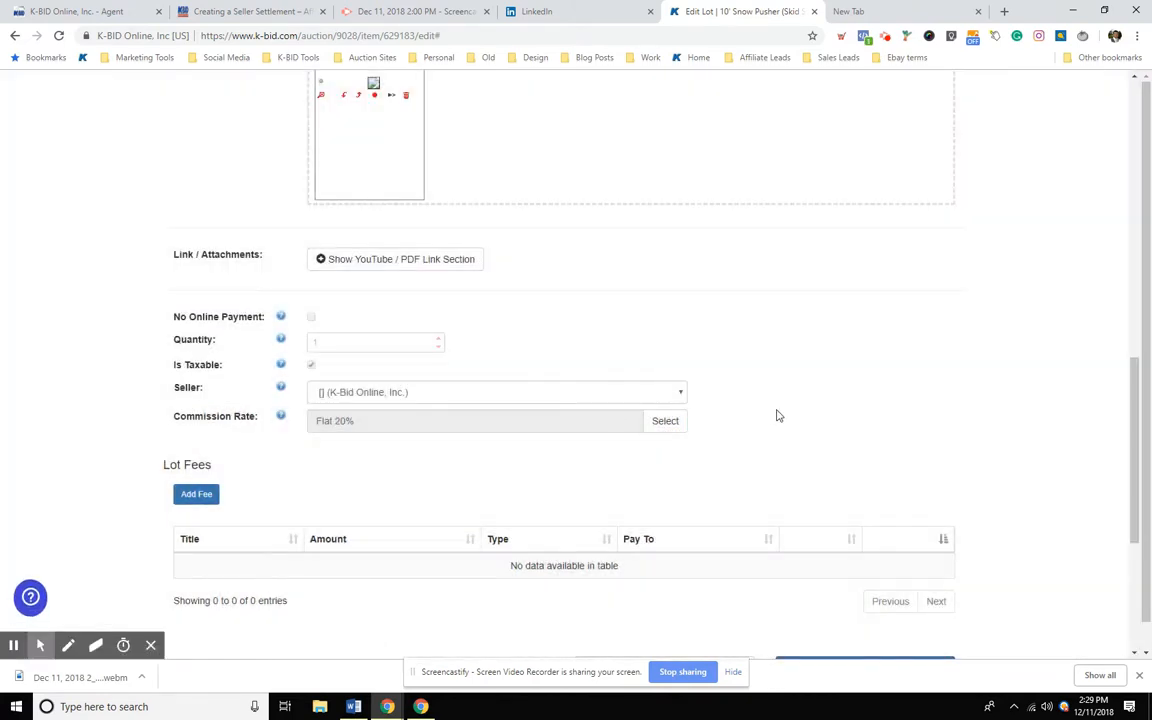
scroll(790, 410, "down", 3)
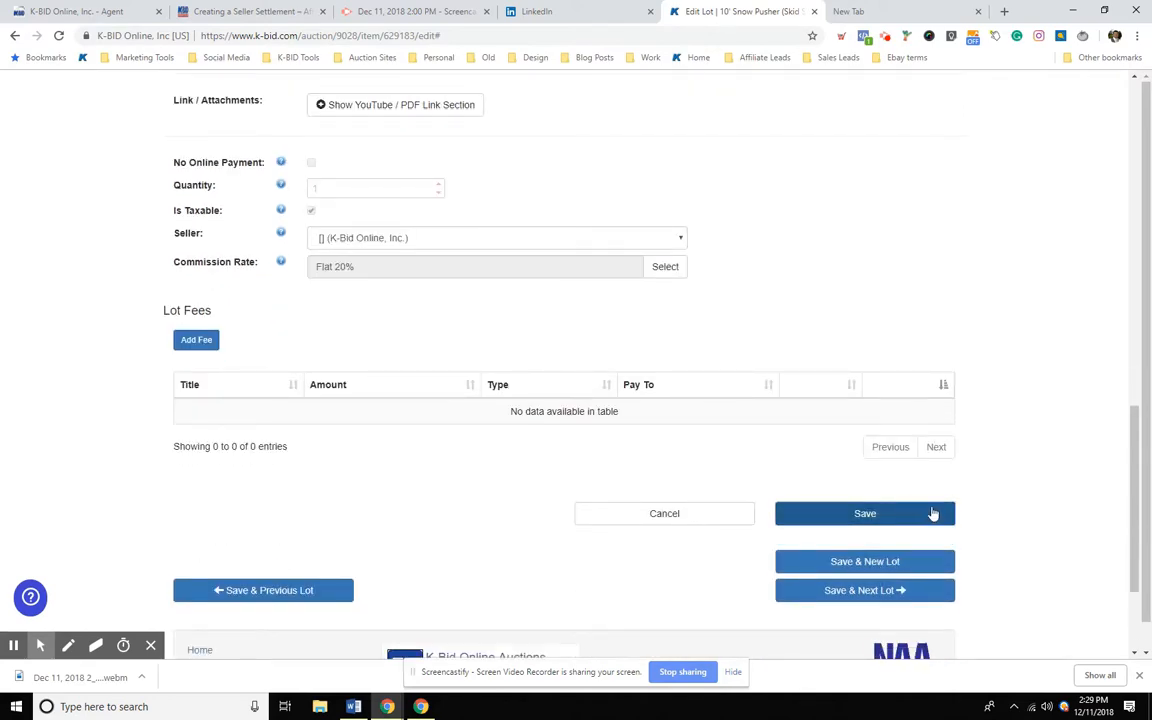
left_click(932, 513)
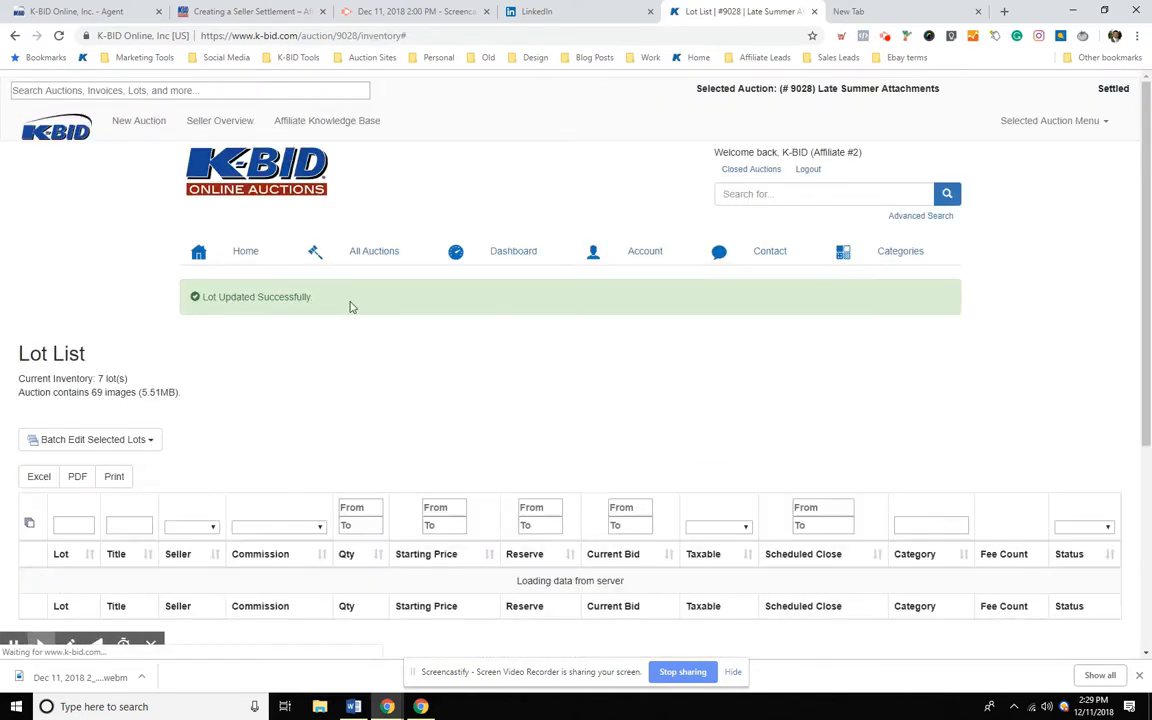
scroll(103, 262, "down", 3)
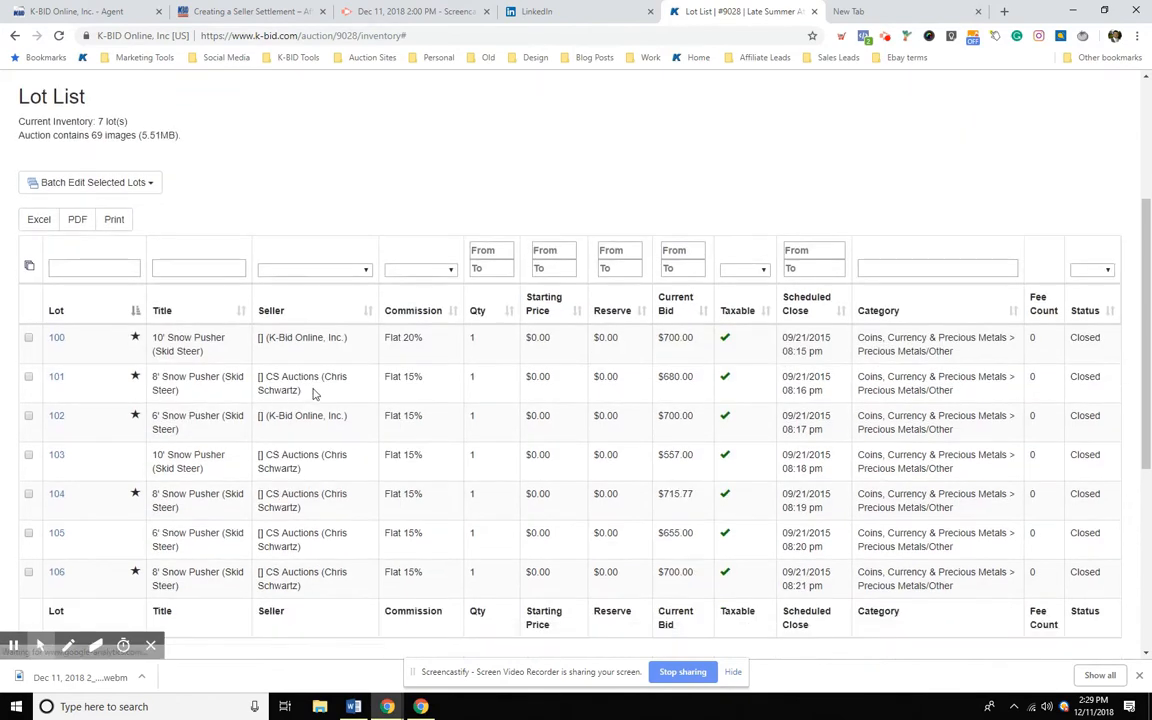
scroll(418, 348, "down", 1)
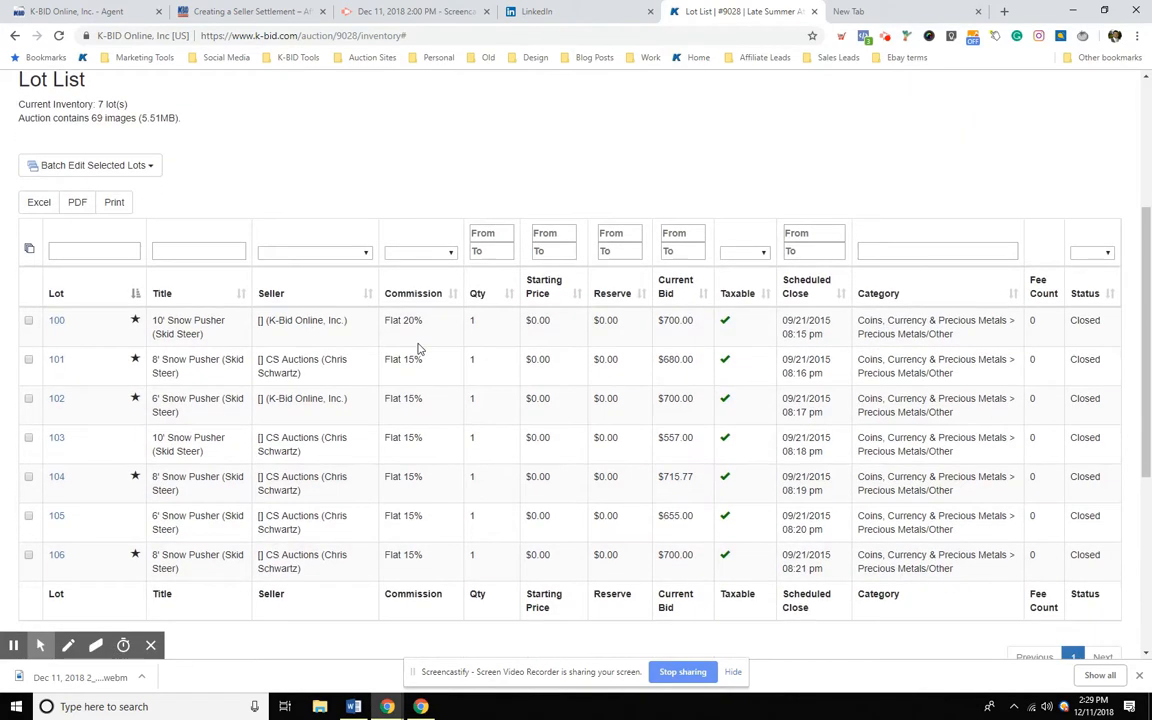
Step: Generate the Settlement Report for auction #9028 Late Summer Attachments
scroll(905, 296, "up", 3)
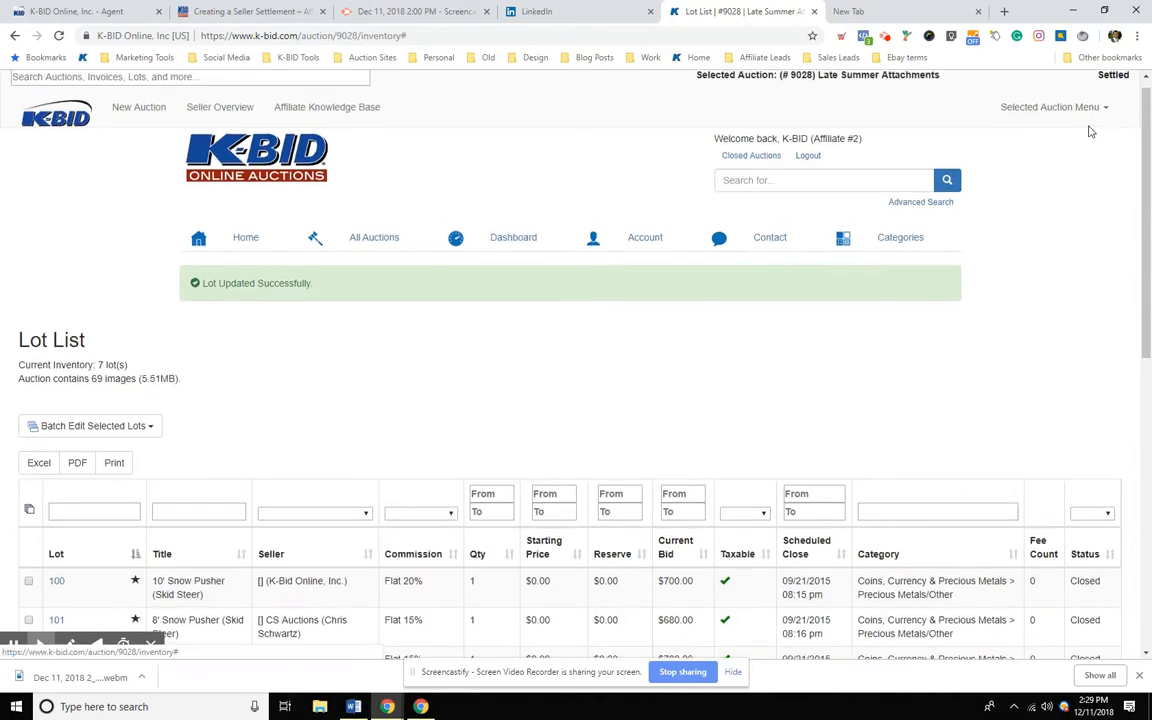
scroll(1093, 113, "up", 1)
left_click(1104, 124)
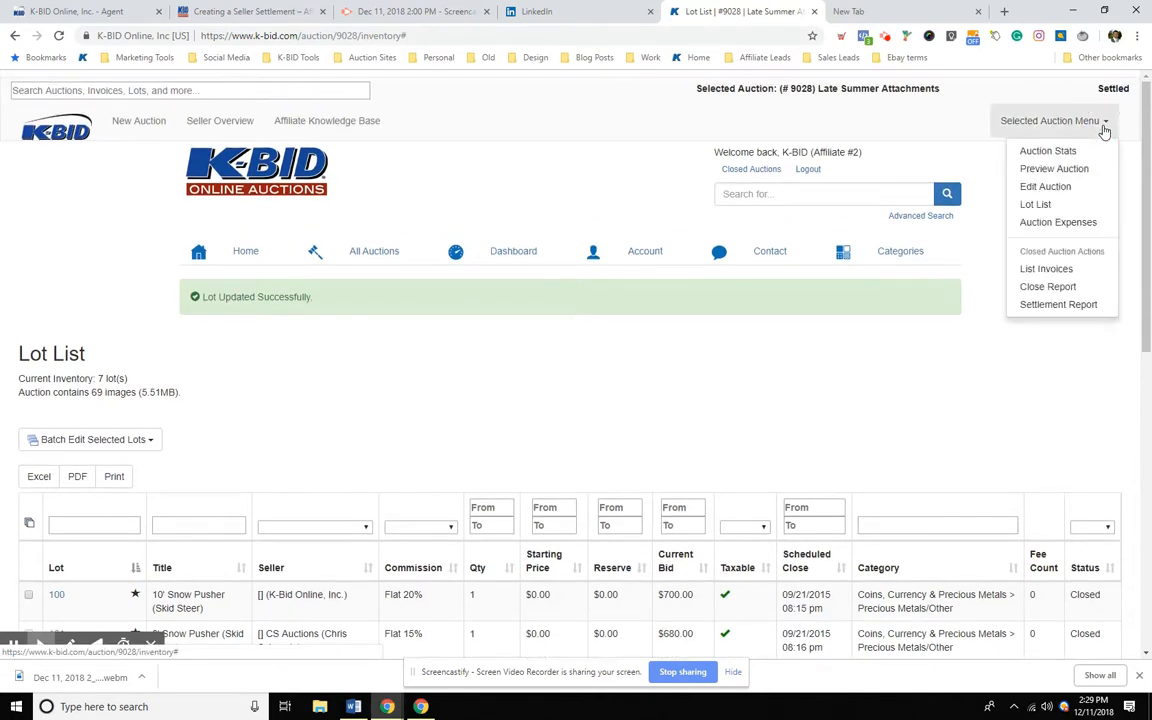
left_click(1050, 305)
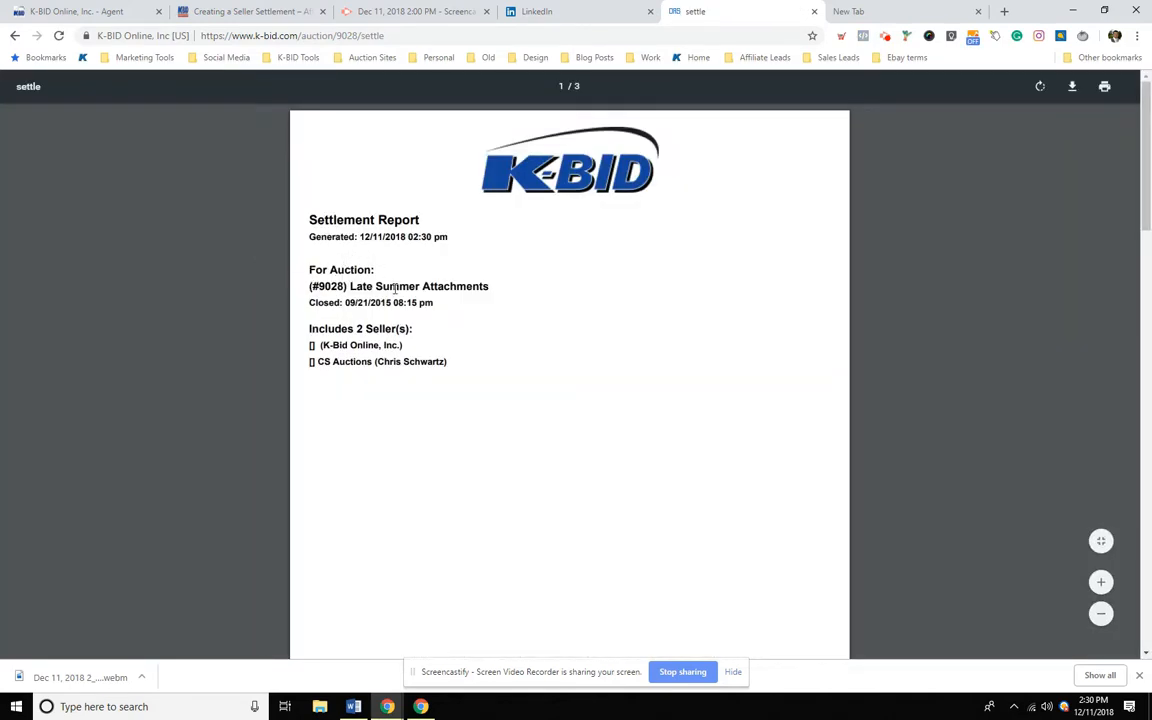
Step: Examine the settlement report from its cover page through both sellers' paid lots, commissions, expenses and settlement amounts
scroll(318, 300, "down", 1)
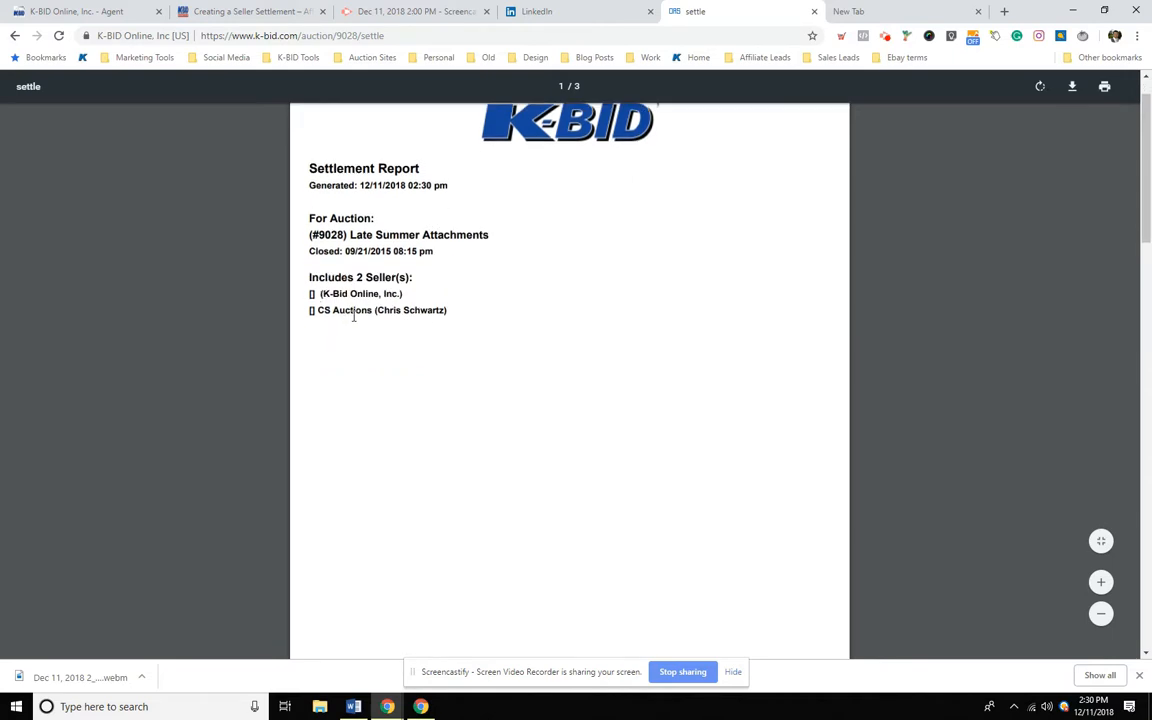
scroll(456, 318, "down", 10)
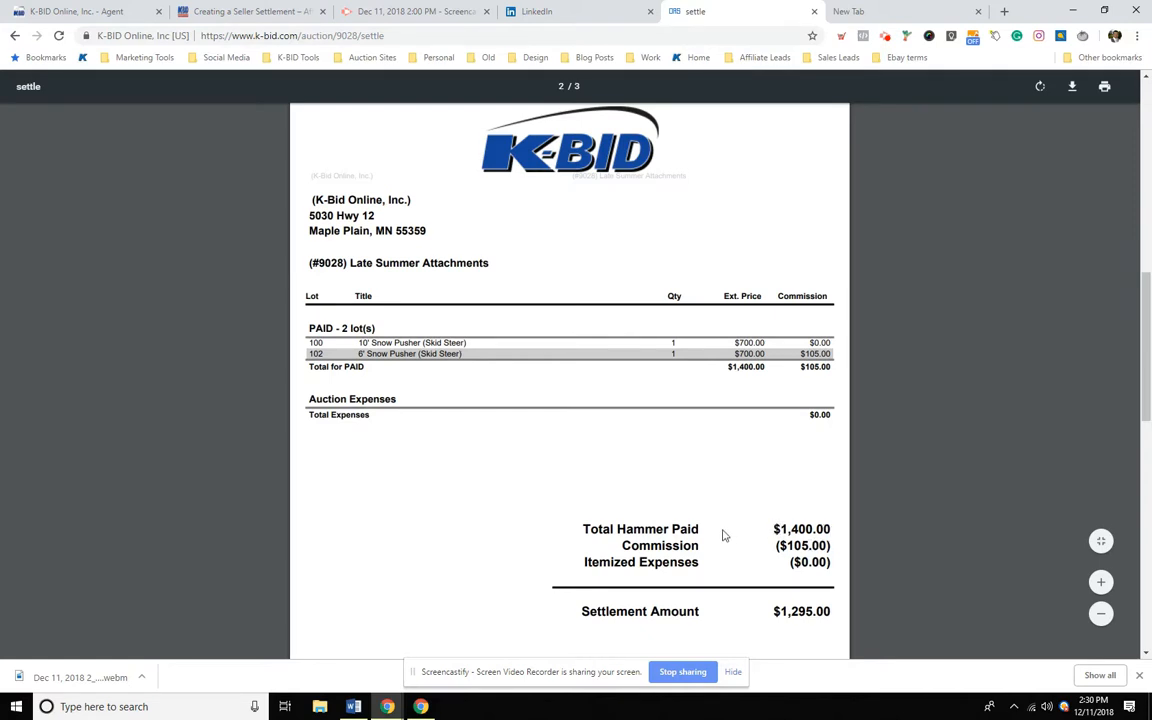
scroll(724, 536, "down", 7)
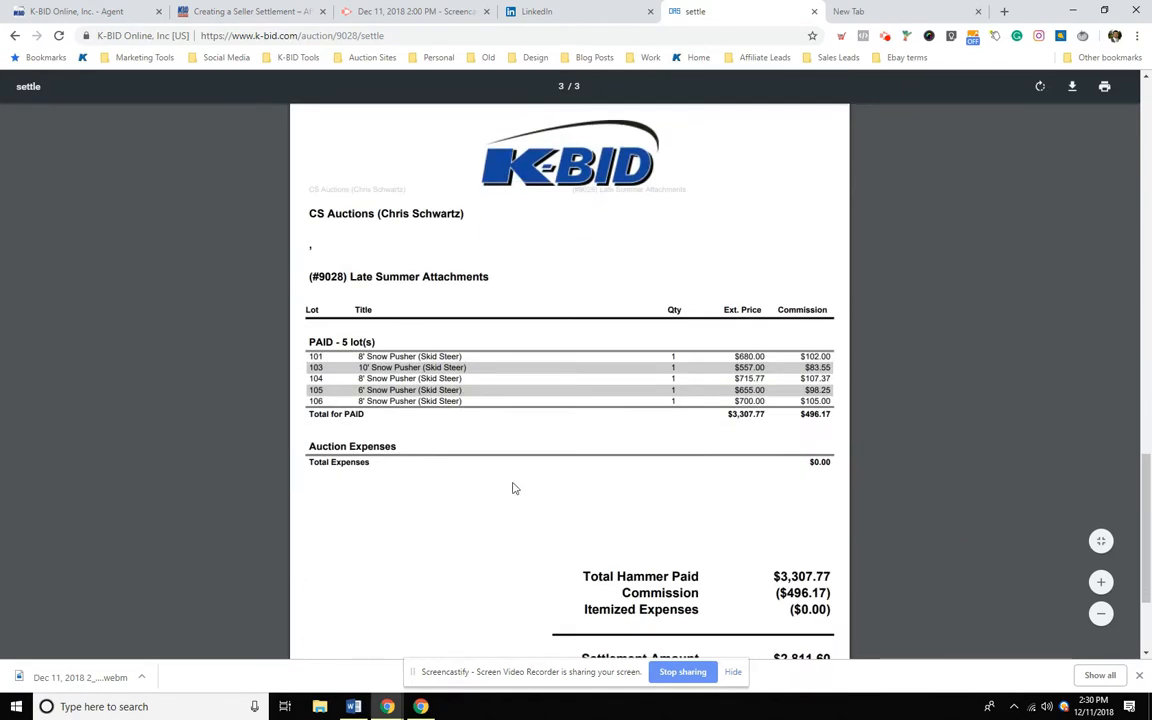
scroll(488, 420, "down", 1)
scroll(430, 260, "up", 1)
scroll(794, 532, "down", 3)
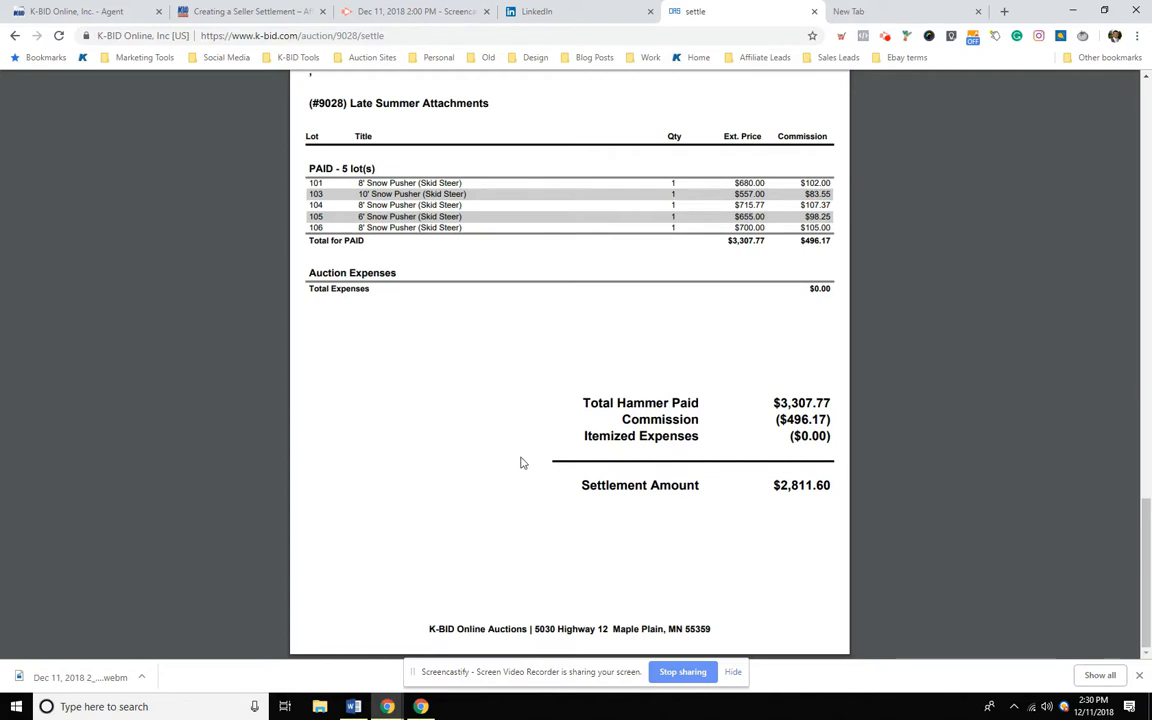
scroll(537, 437, "up", 5)
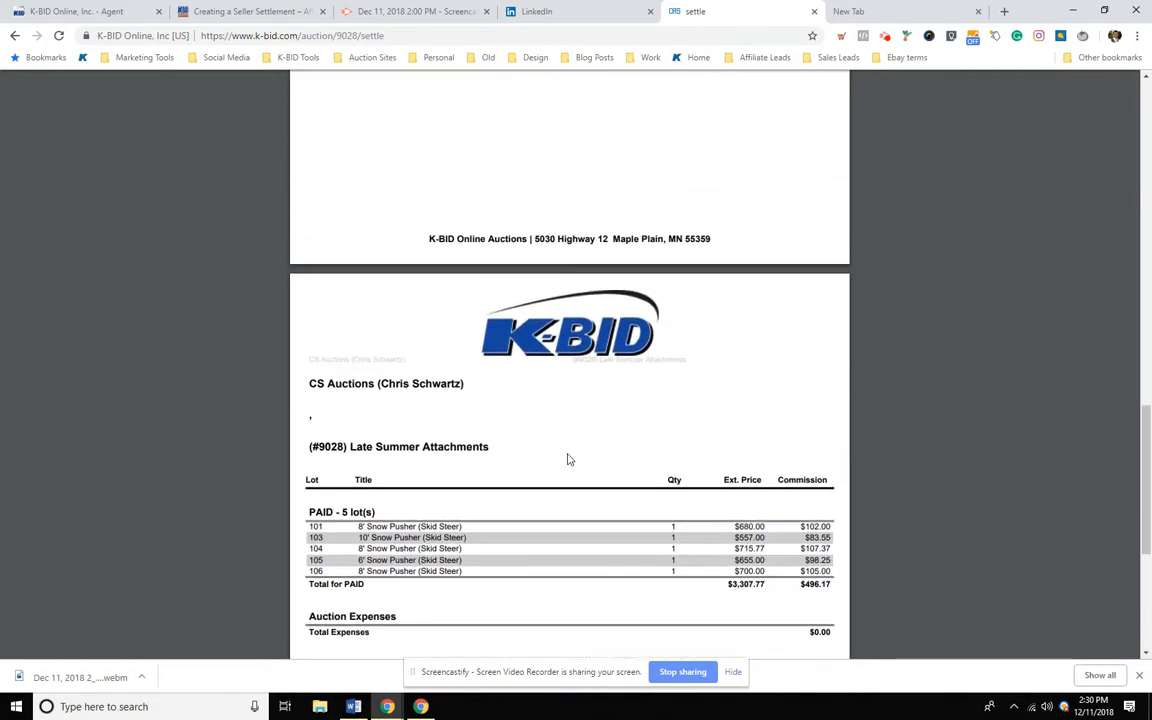
scroll(576, 467, "up", 6)
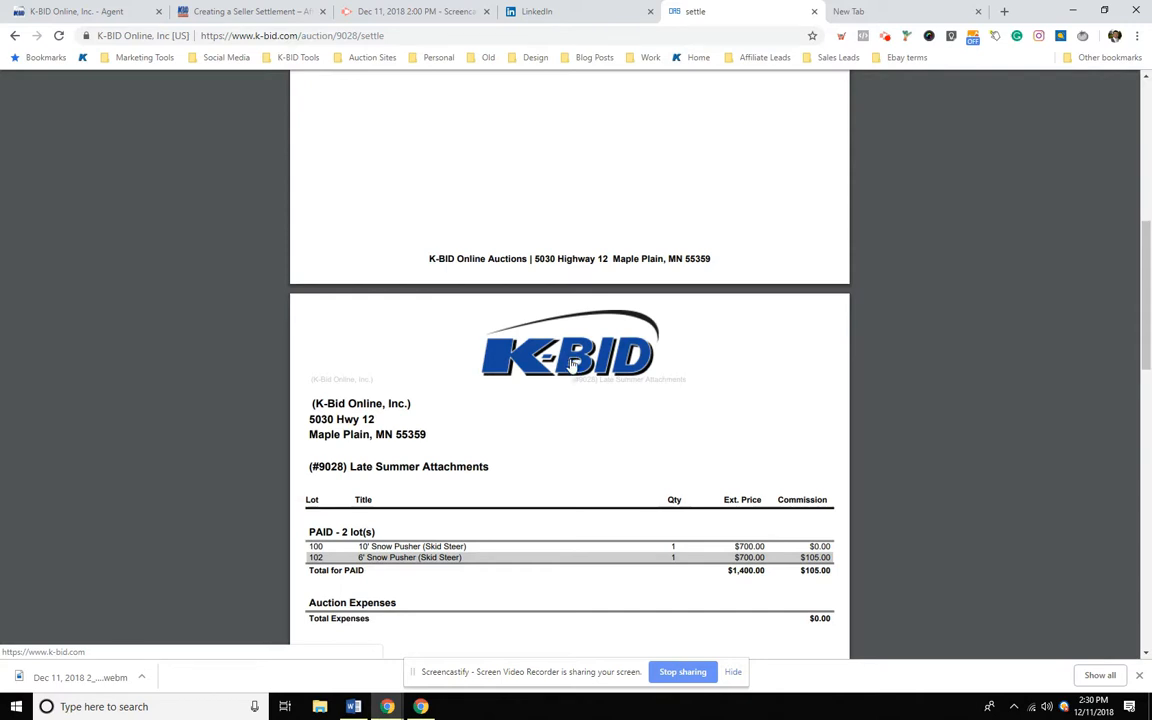
scroll(557, 374, "up", 6)
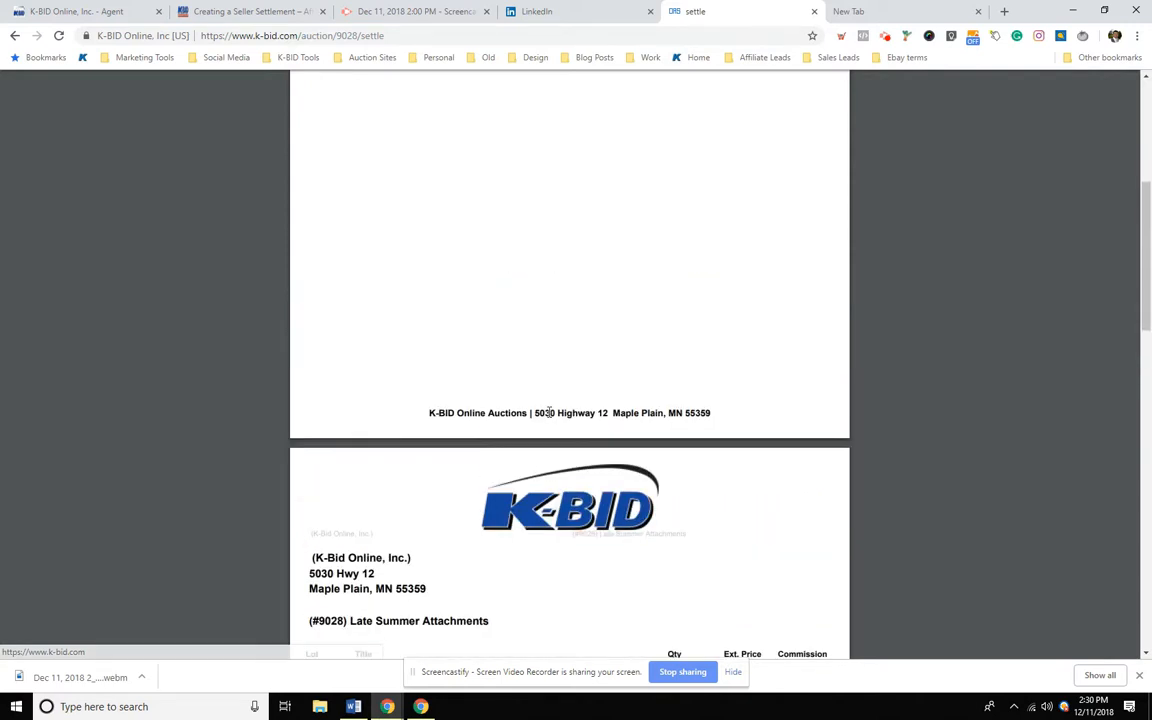
scroll(558, 413, "up", 1)
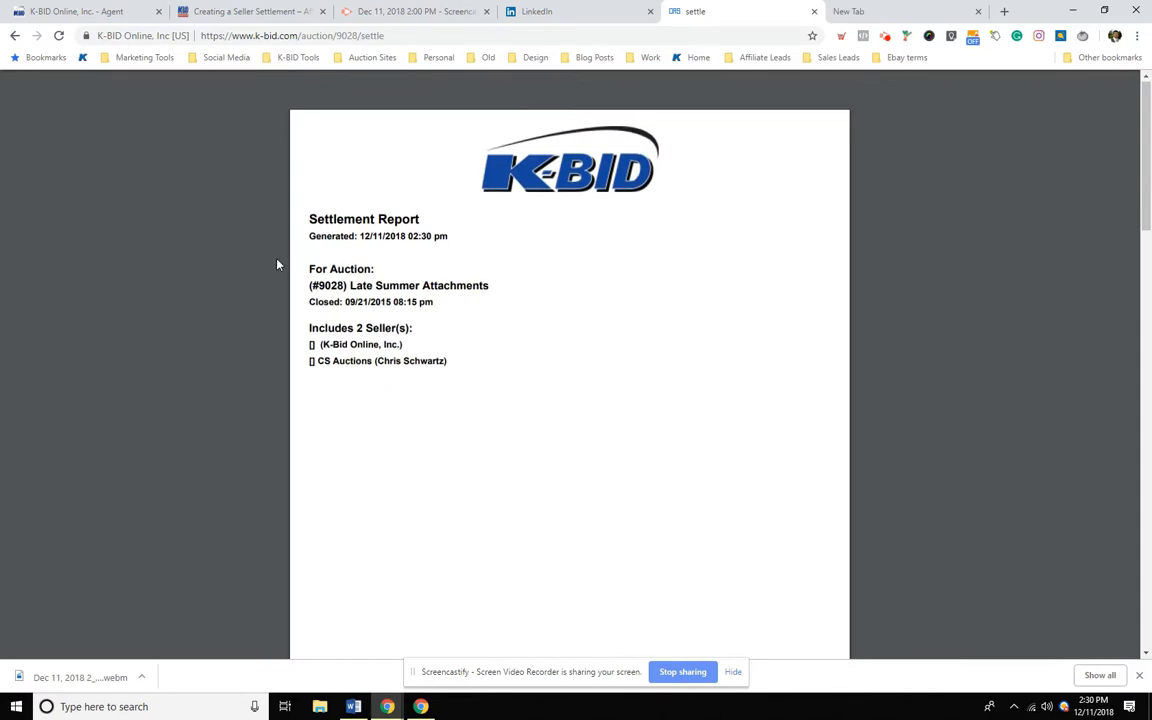
Step: Review the K-Bid Online, Inc. page of the settlement report again, checking its lots, commission, expenses and settlement amount
scroll(406, 319, "down", 7)
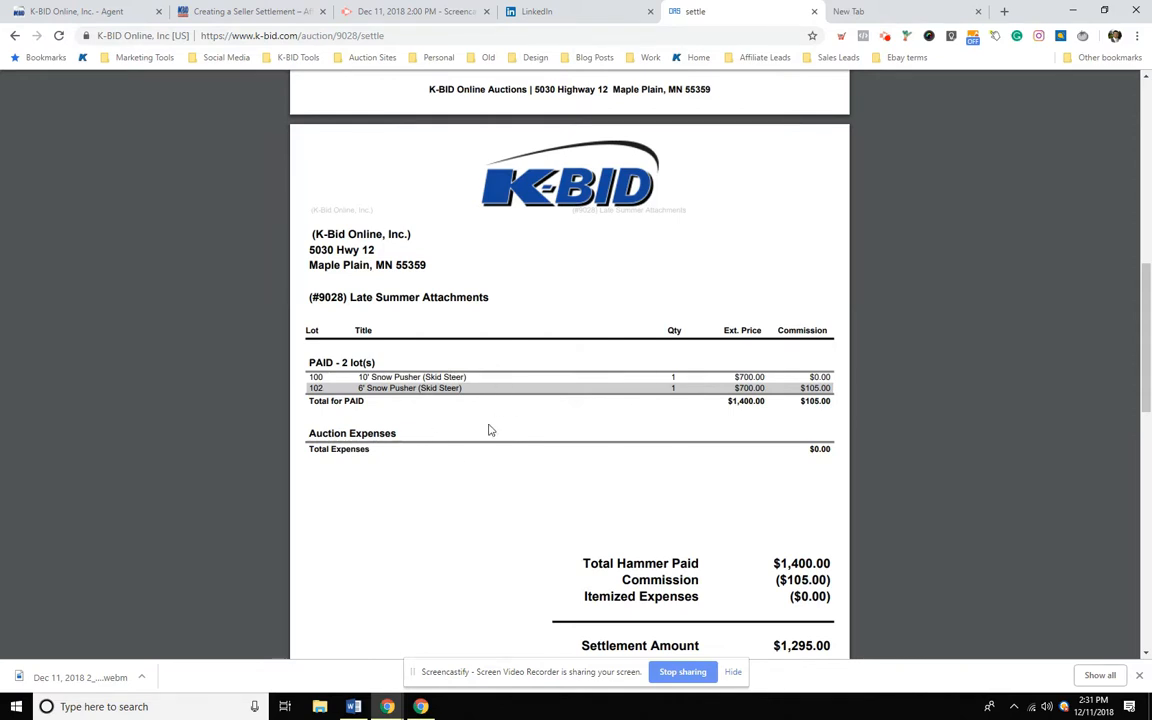
scroll(487, 440, "down", 3)
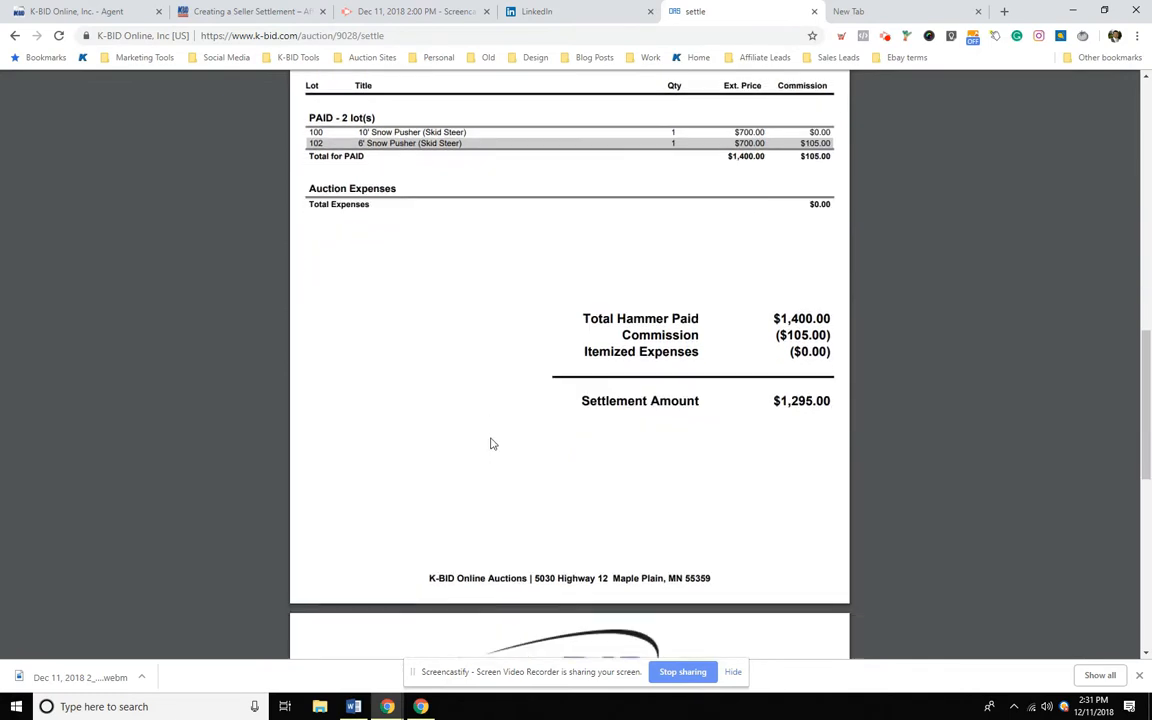
scroll(487, 446, "up", 1)
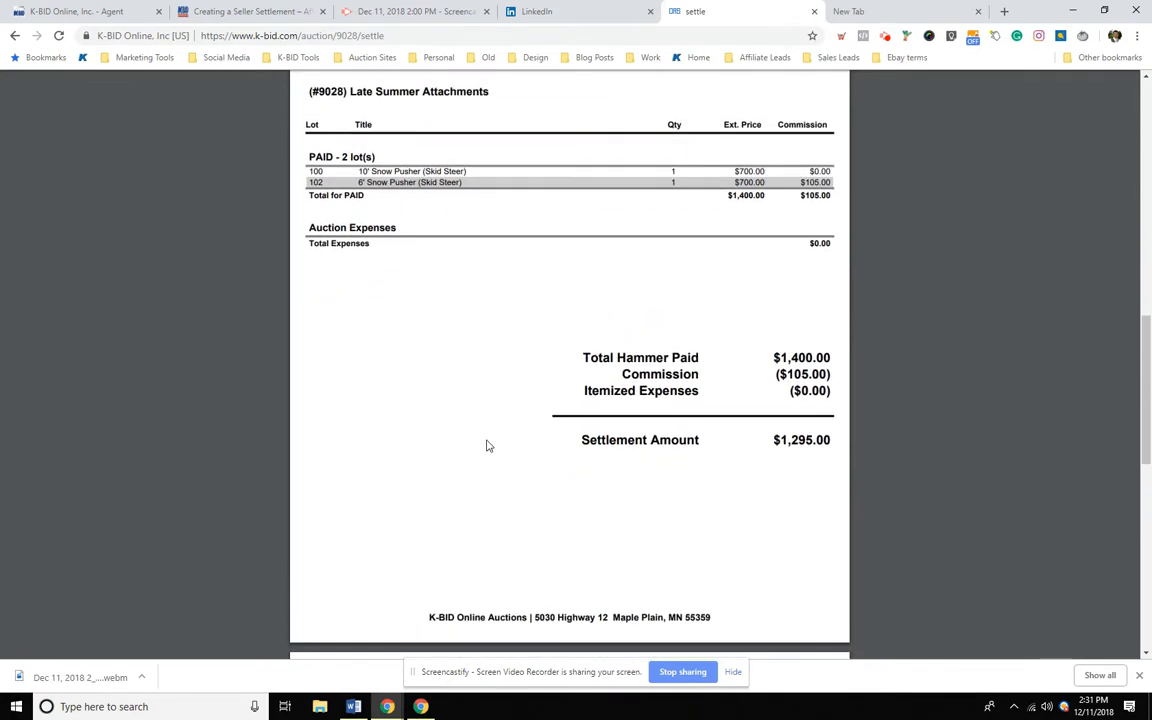
scroll(457, 415, "up", 1)
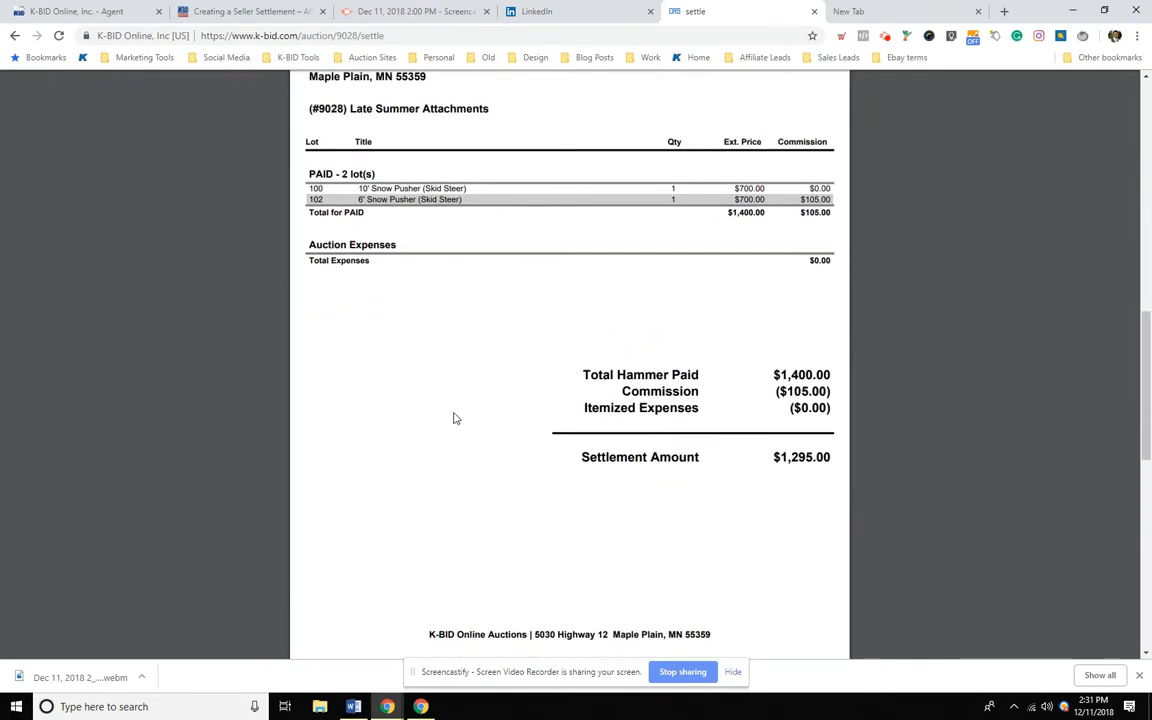
scroll(530, 370, "up", 2)
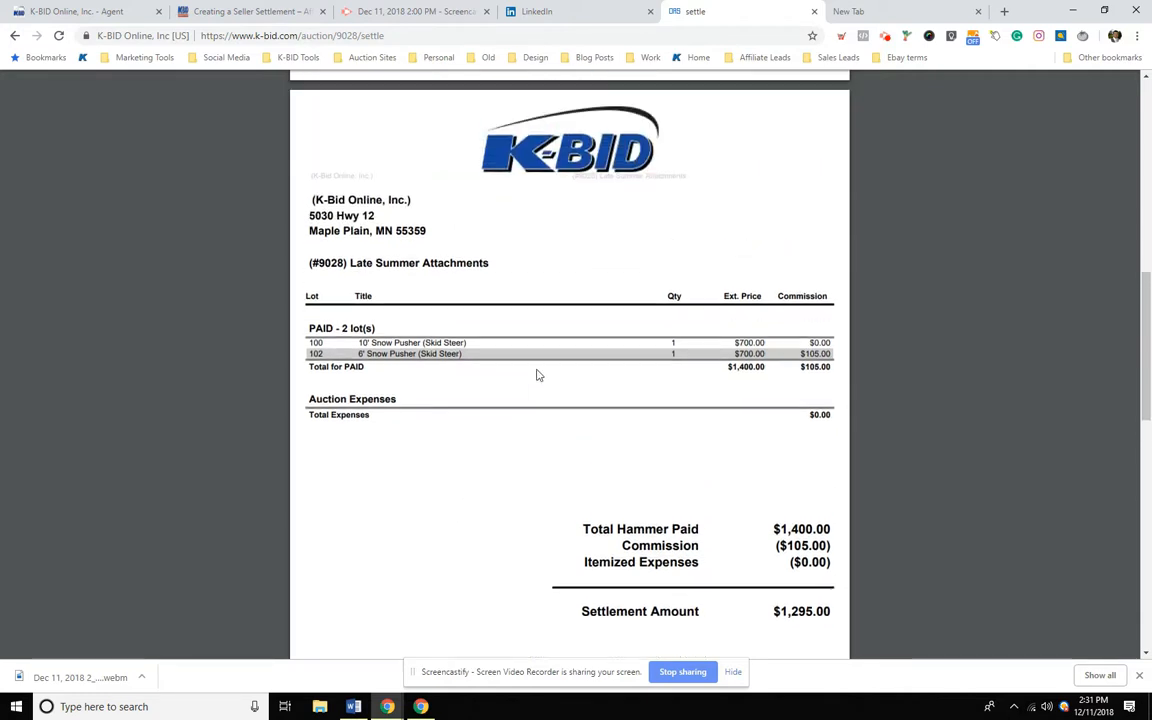
scroll(536, 375, "up", 10)
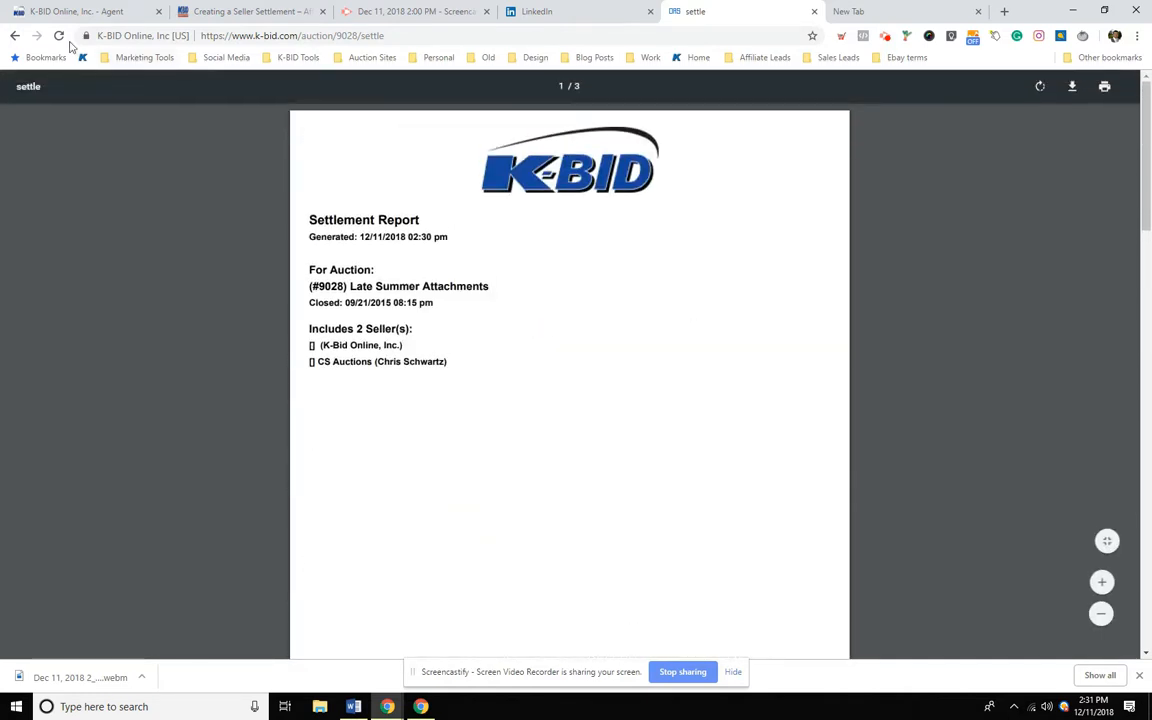
Step: Leave the settlement report and open the Auction Expenses page for the Late Summer Attachments auction
left_click(14, 35)
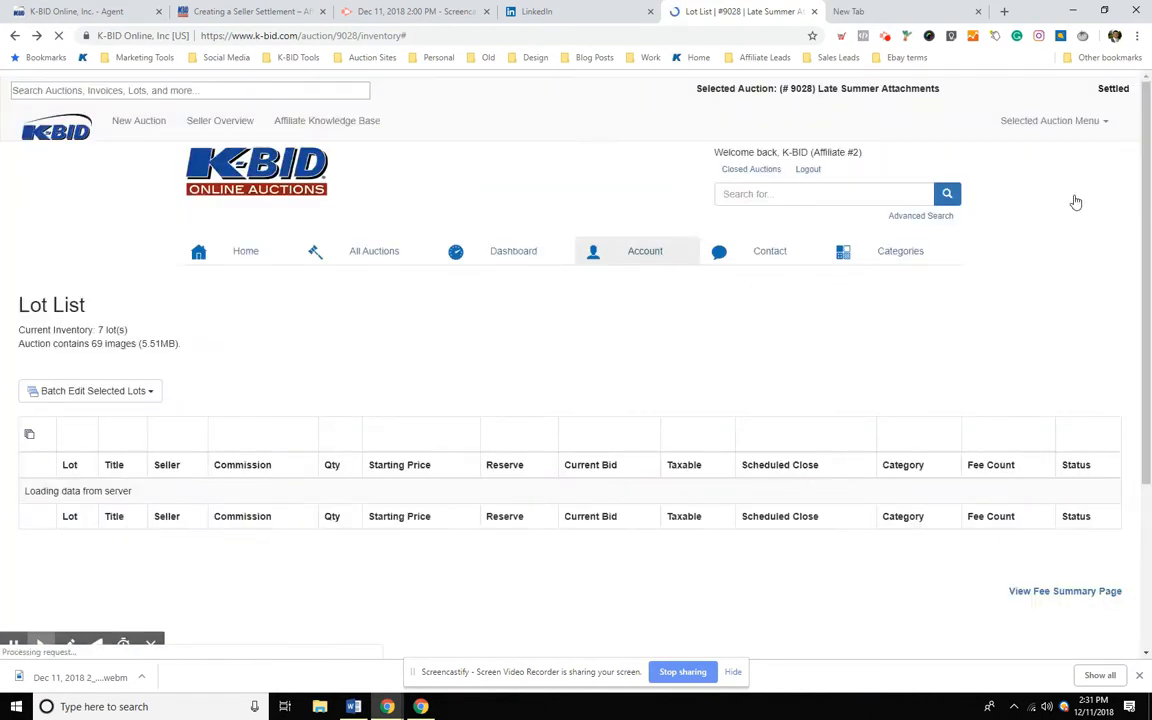
left_click(1100, 122)
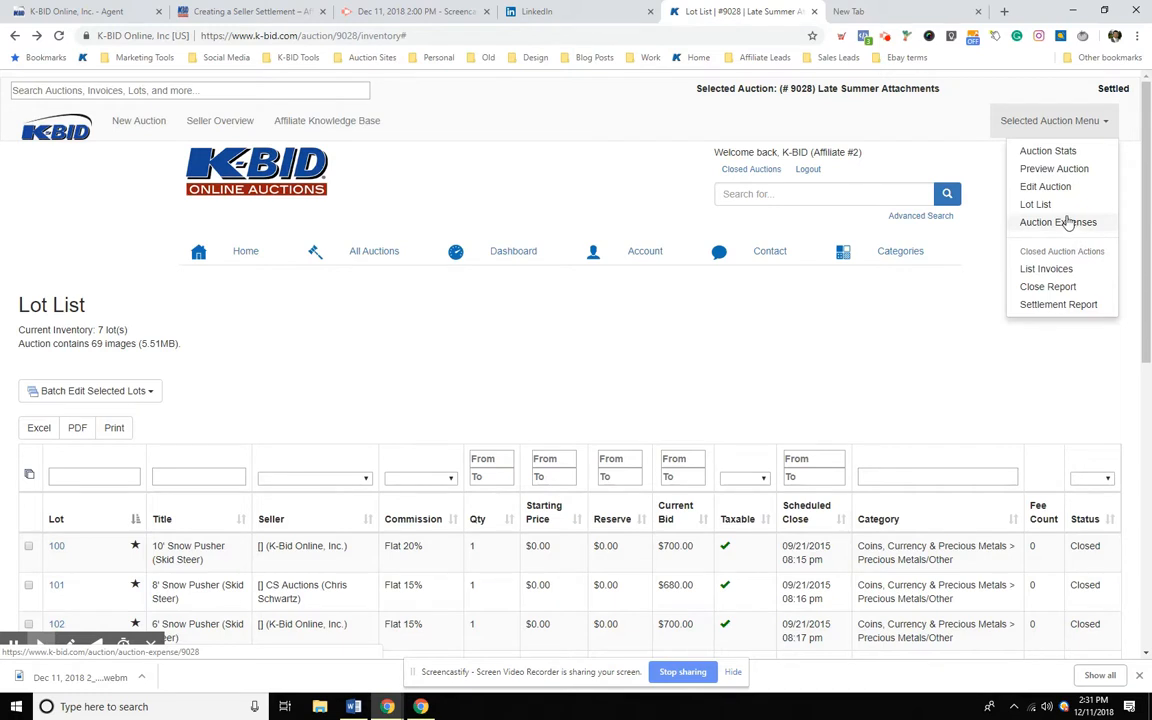
left_click(705, 337)
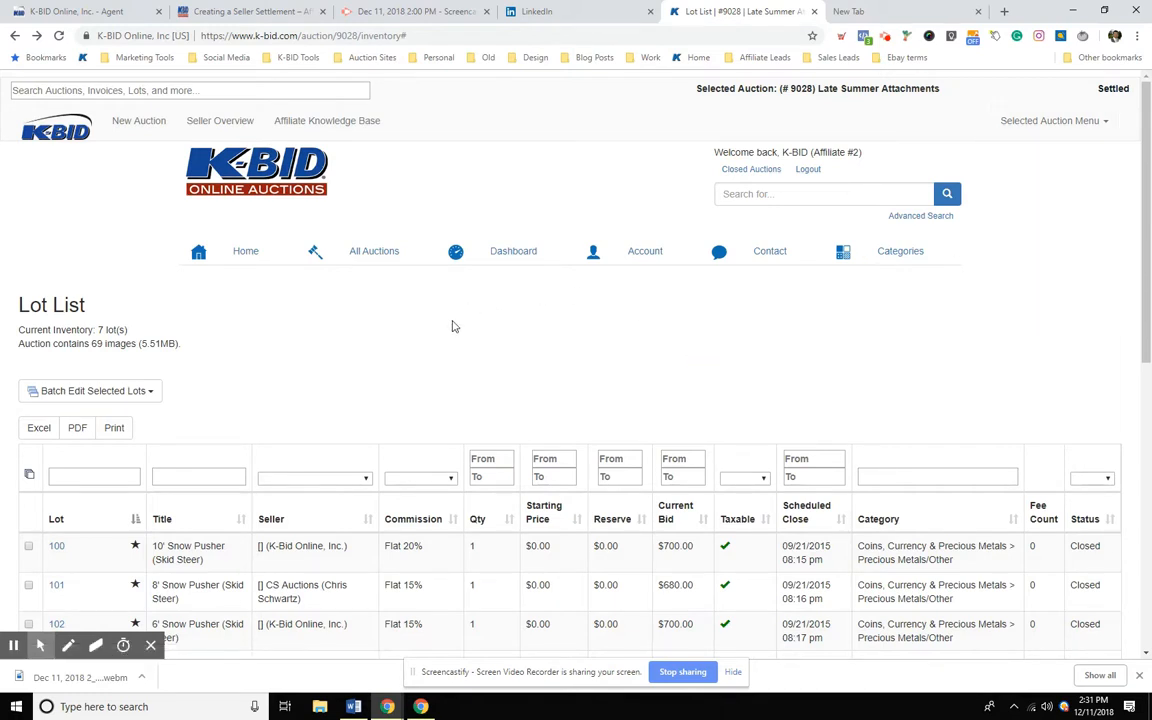
left_click(1098, 124)
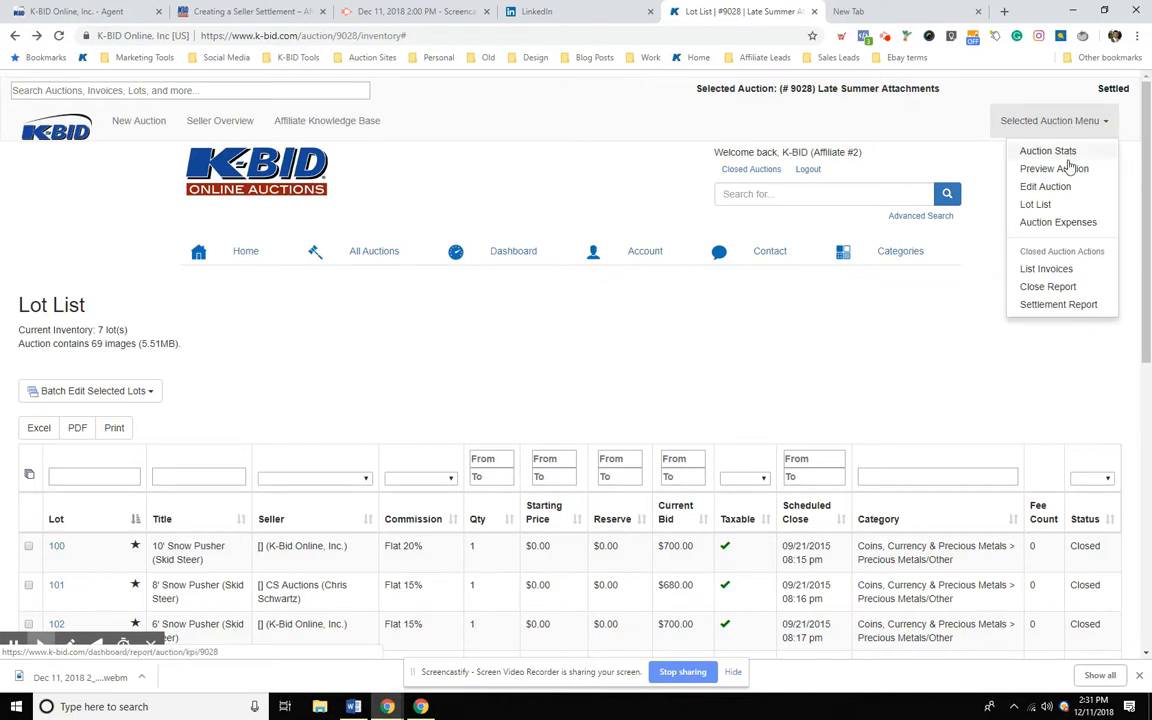
left_click(1056, 225)
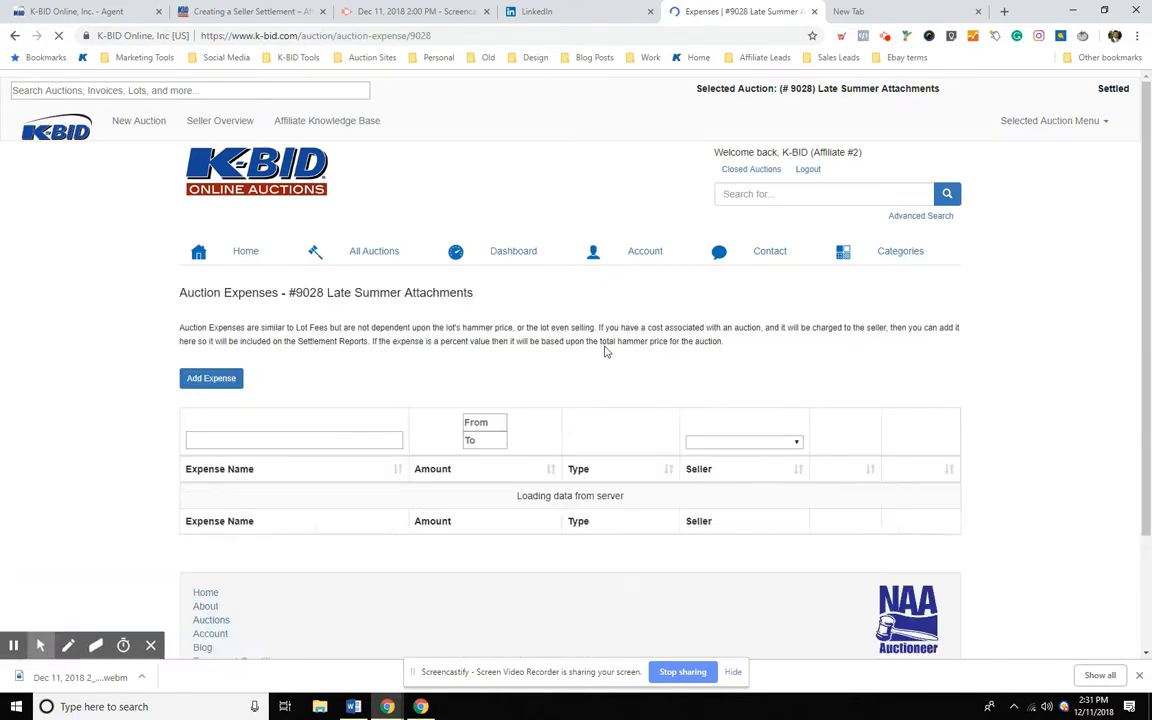
Step: Delete the existing Setup Fee expense from the auction's expenses and confirm the deletion
scroll(680, 350, "down", 1)
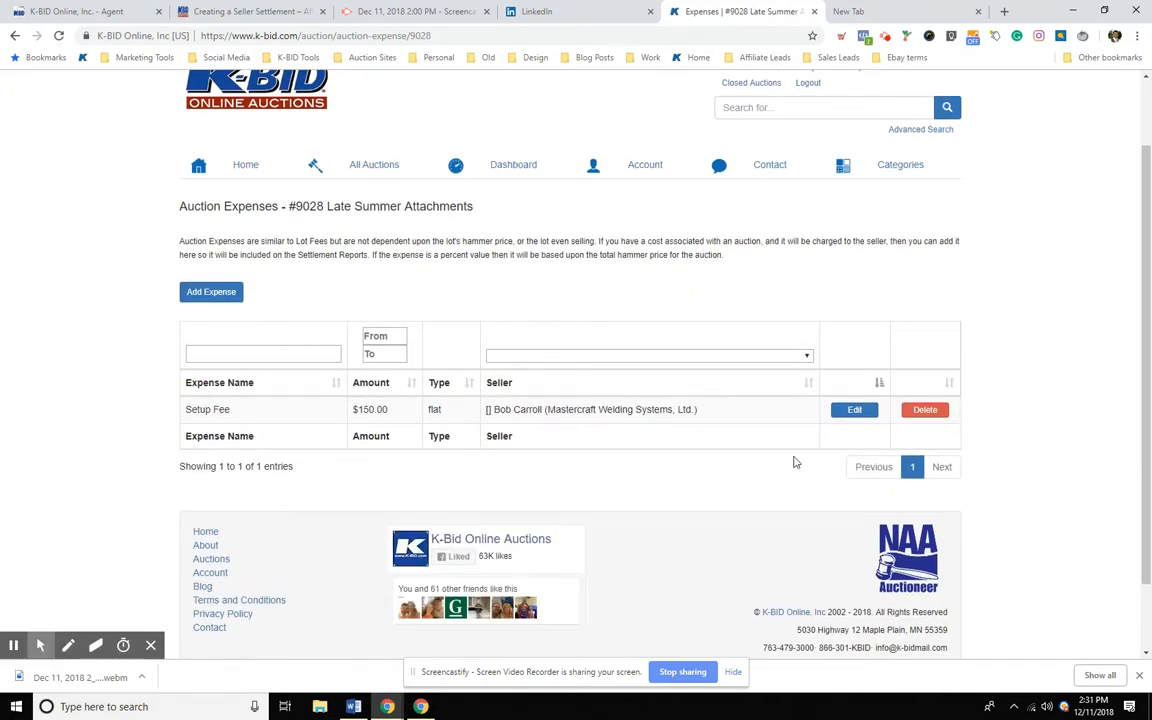
left_click(925, 412)
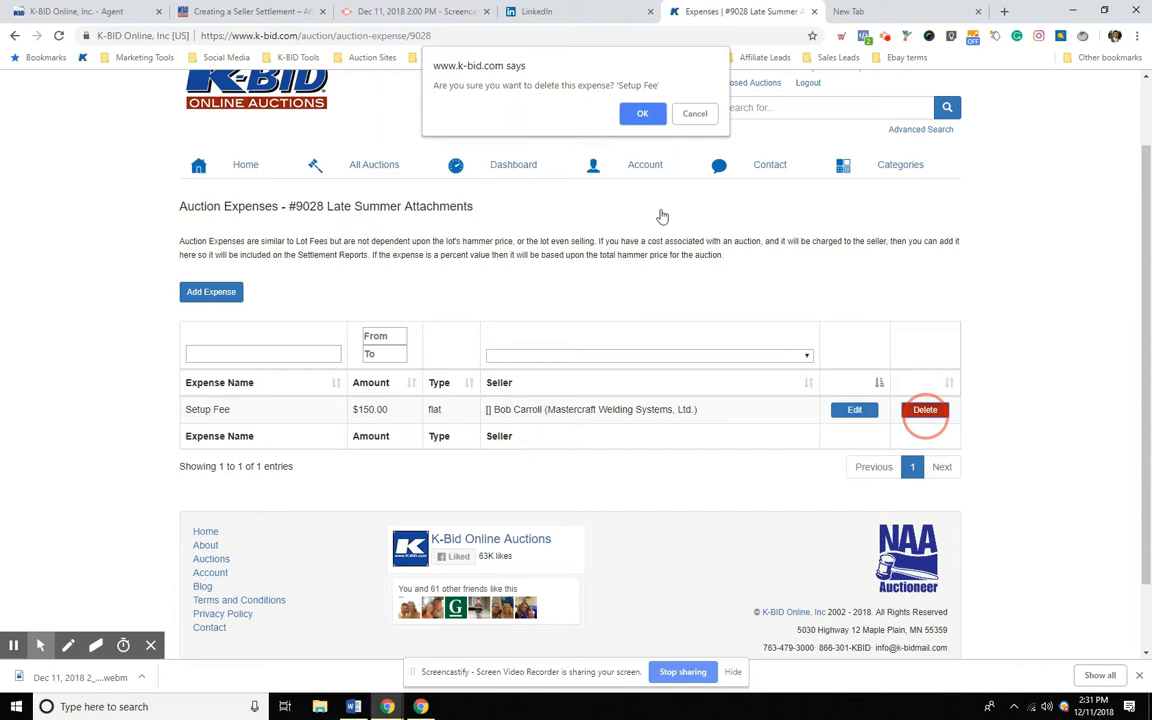
left_click(642, 113)
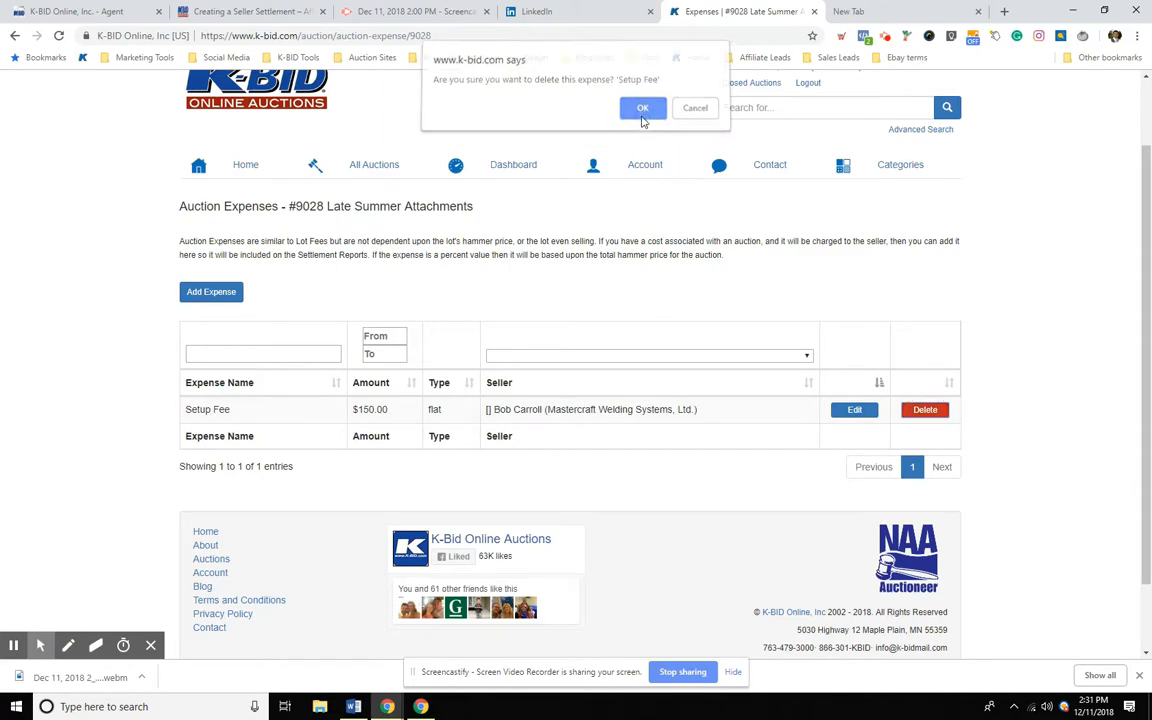
Step: Add and save an auction expense titled Setup Fee with amount 350.00, type Flat, charged to the seller CS Auctions
left_click(211, 296)
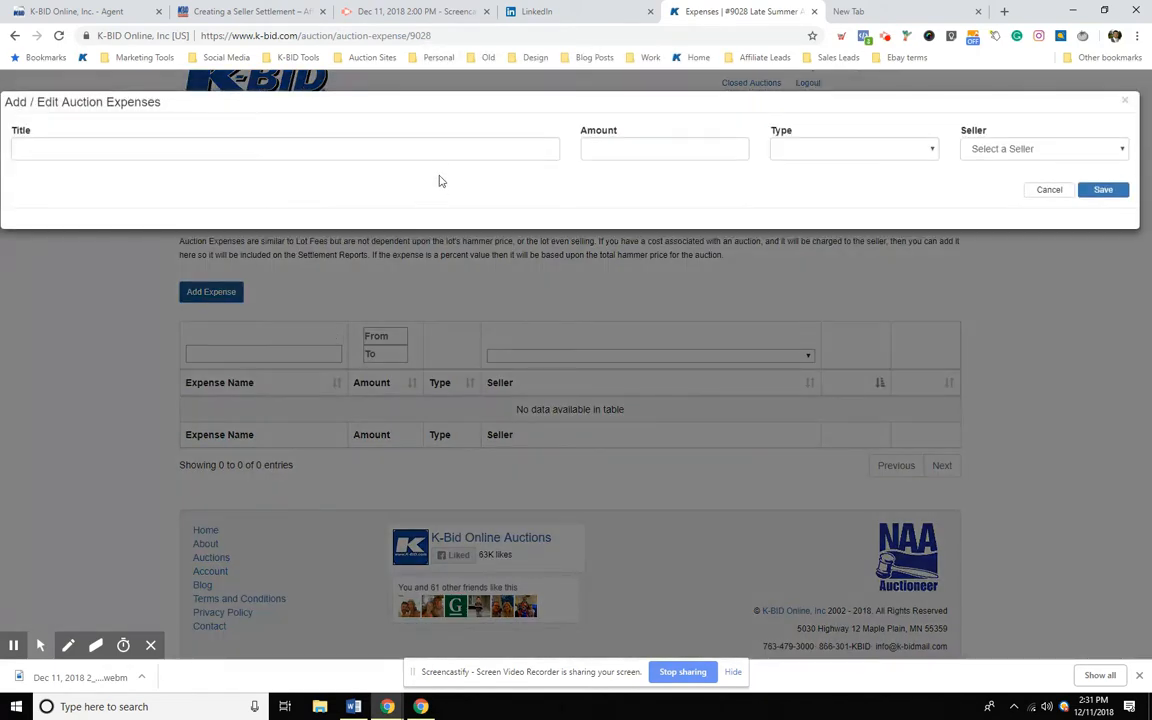
left_click(437, 149)
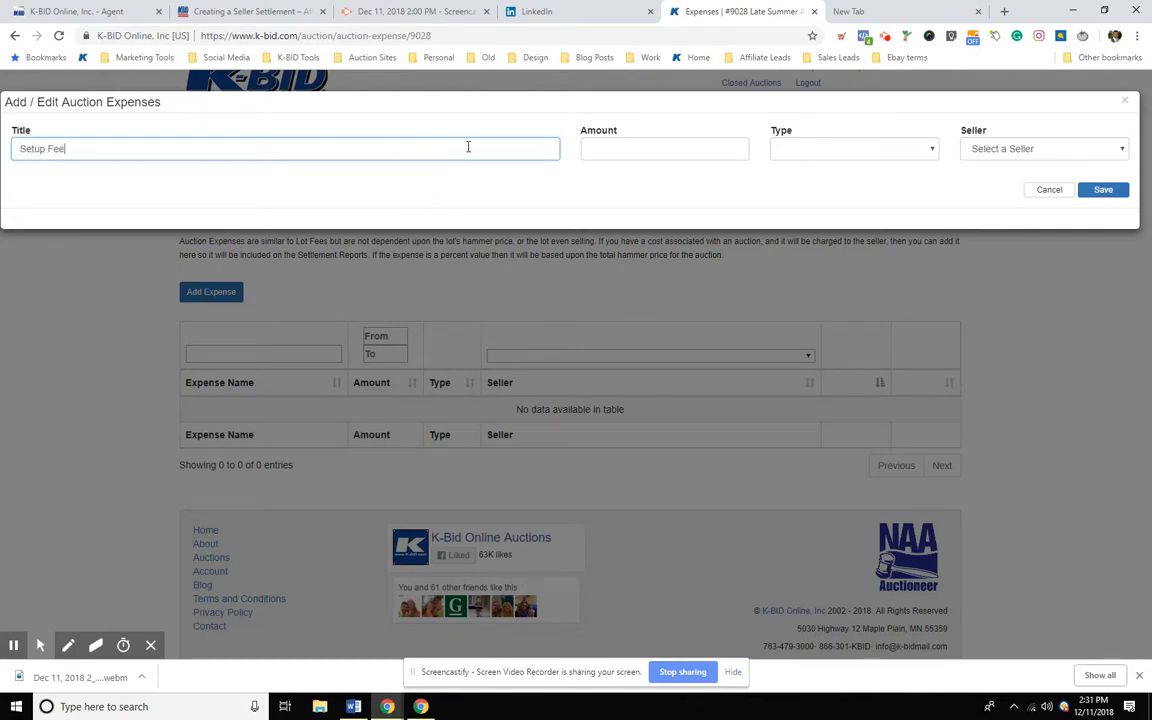
left_click(635, 147)
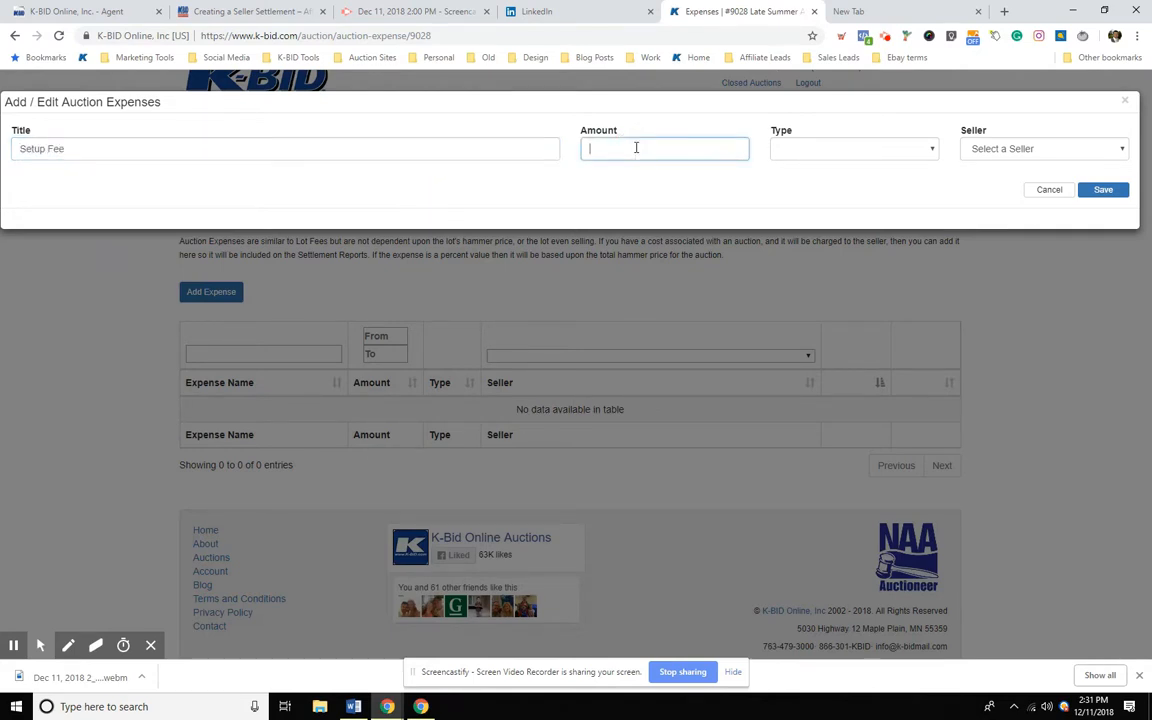
type("350.00")
left_click(885, 155)
left_click(890, 166)
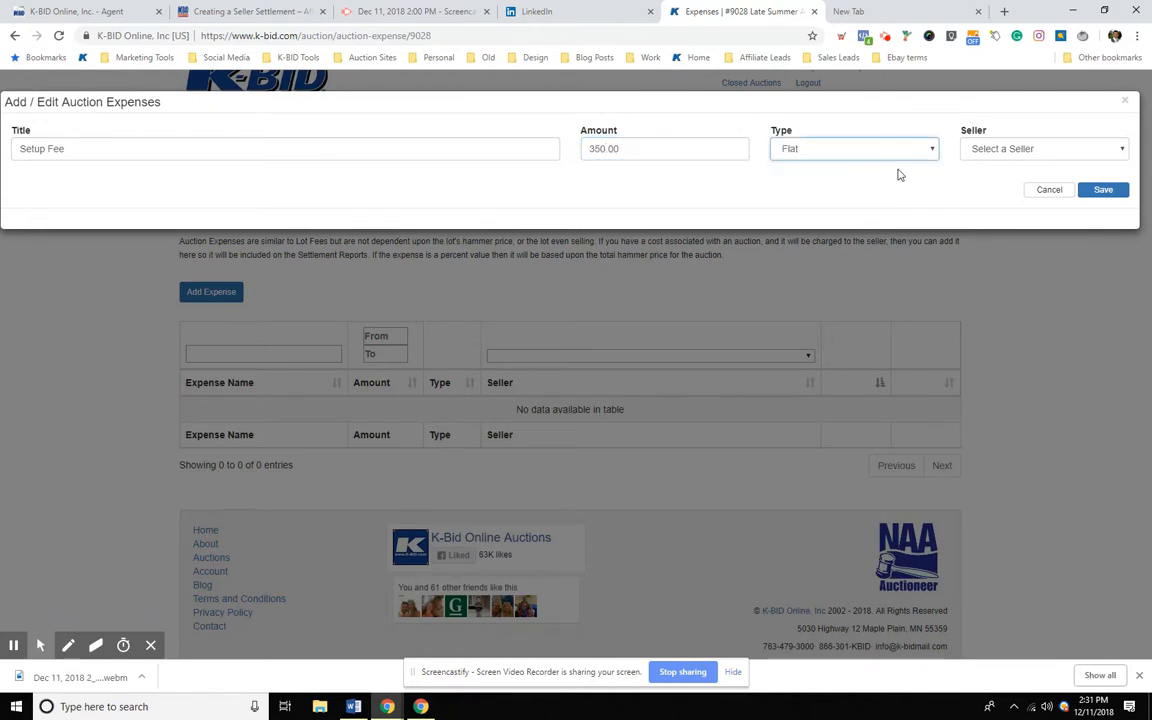
left_click(1052, 154)
scroll(1026, 266, "down", 1)
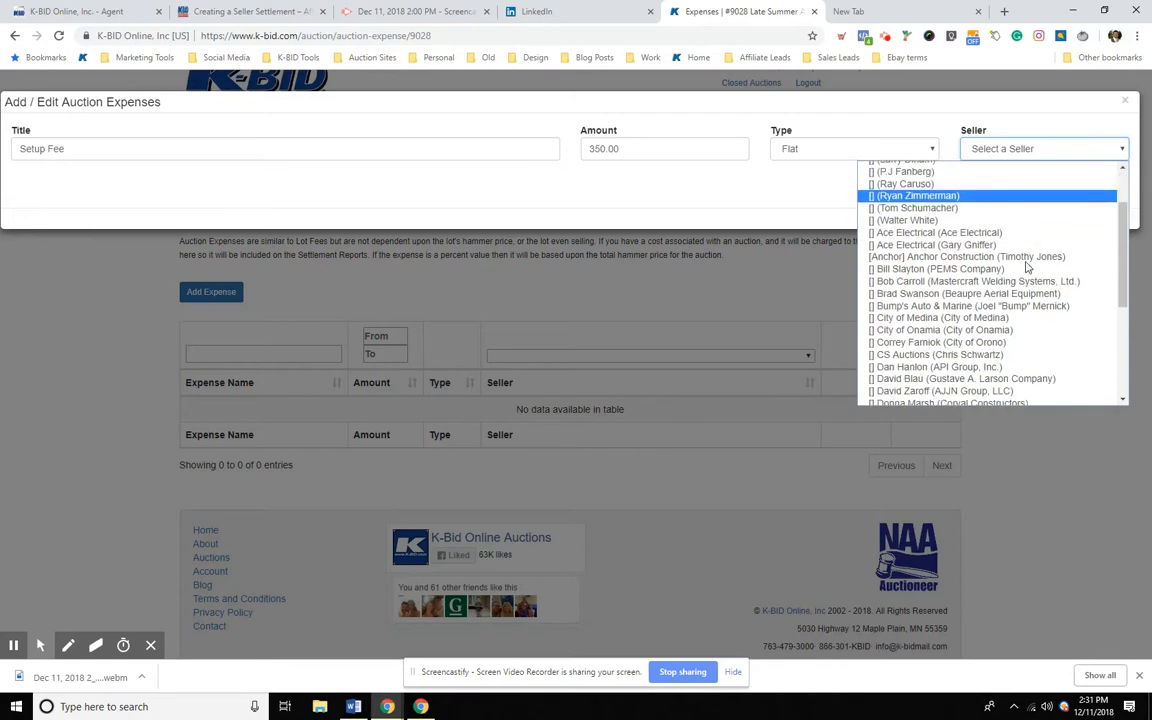
scroll(1026, 266, "down", 2)
left_click(920, 260)
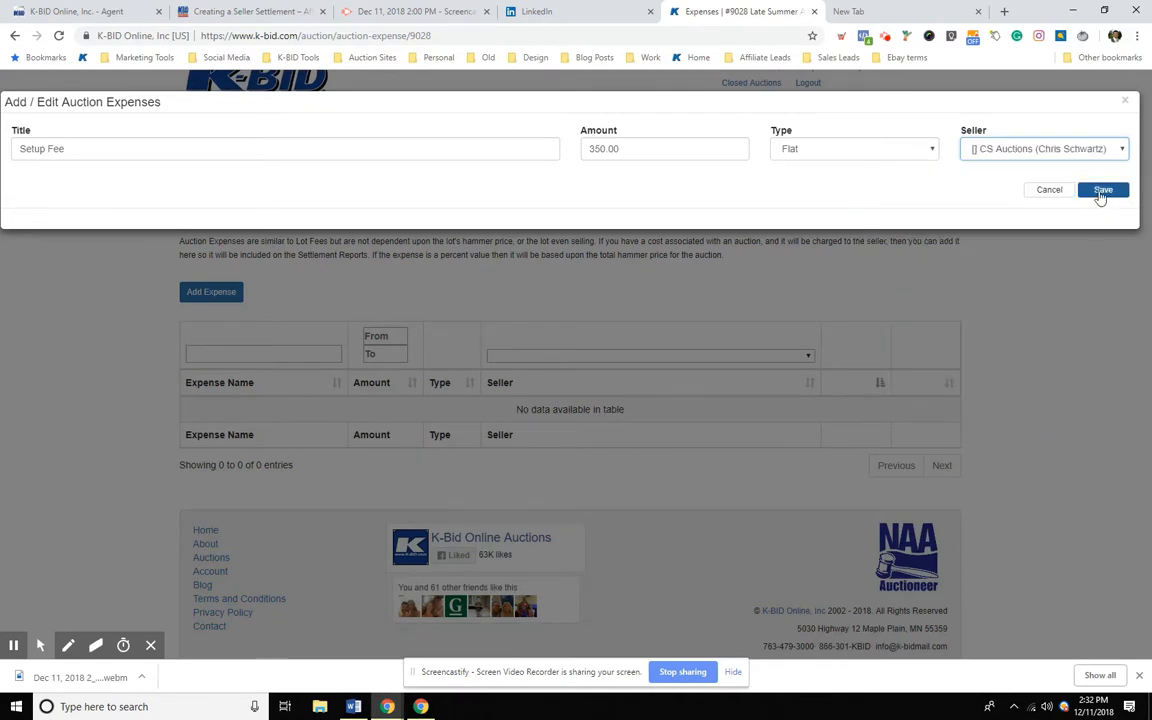
left_click(1101, 191)
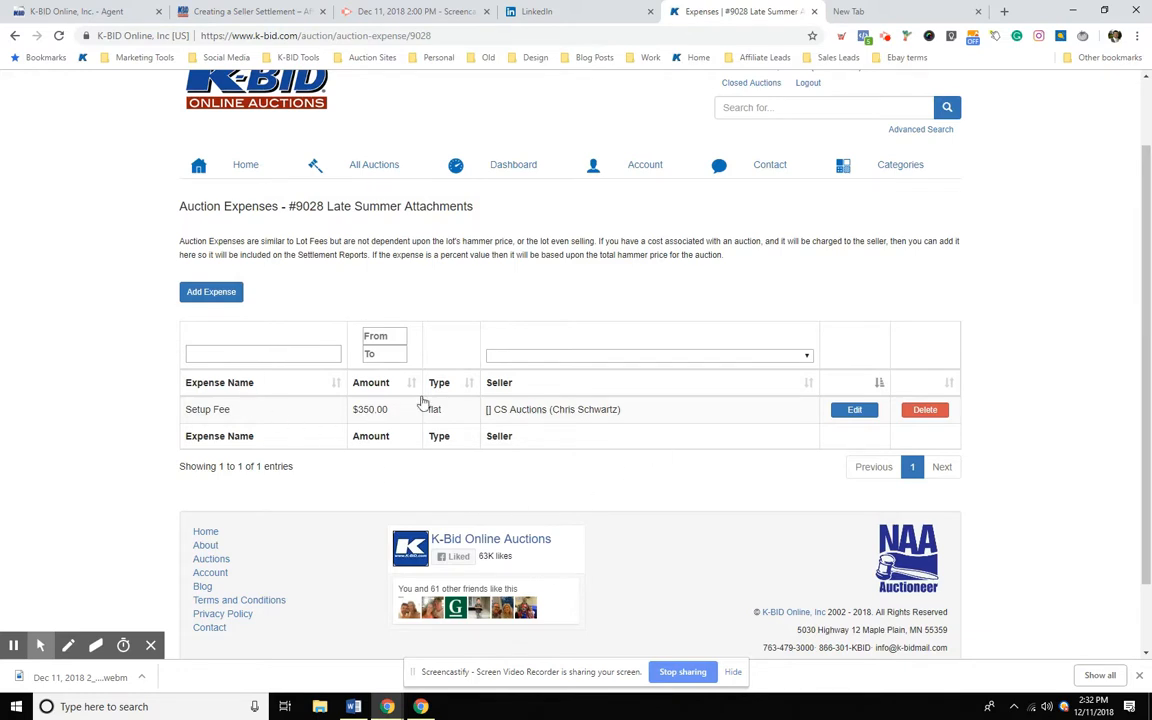
Step: Generate a fresh Settlement Report that includes the new Setup Fee expense
scroll(425, 405, "up", 1)
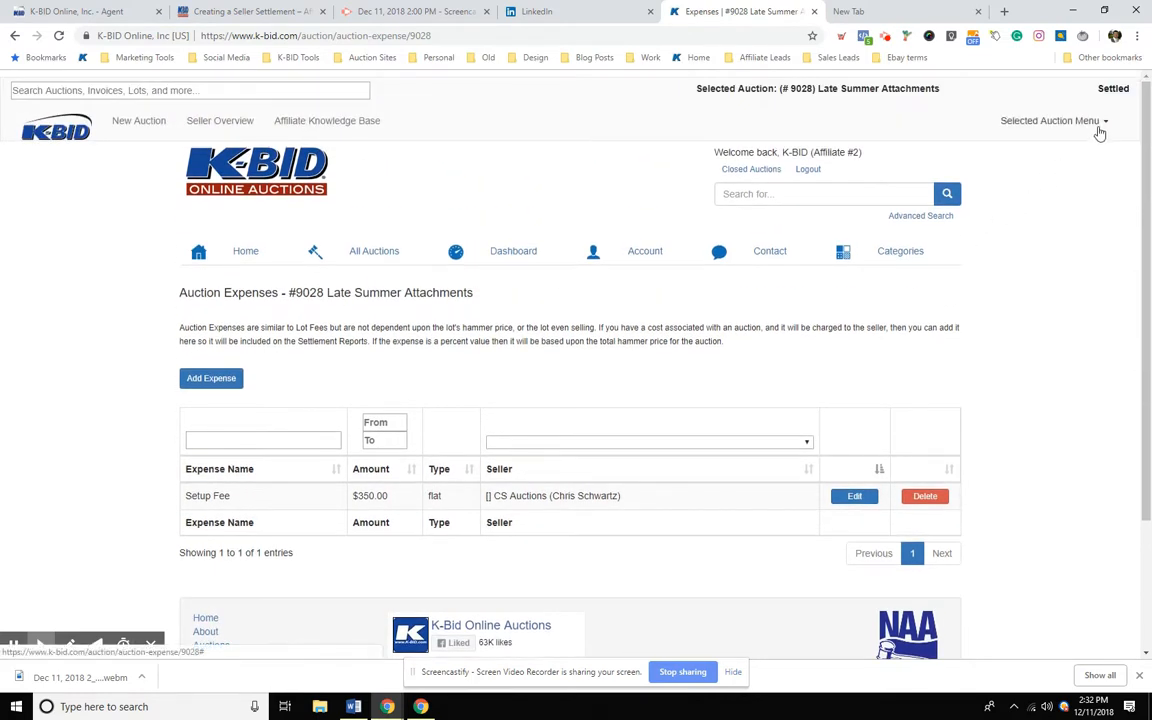
left_click(1099, 128)
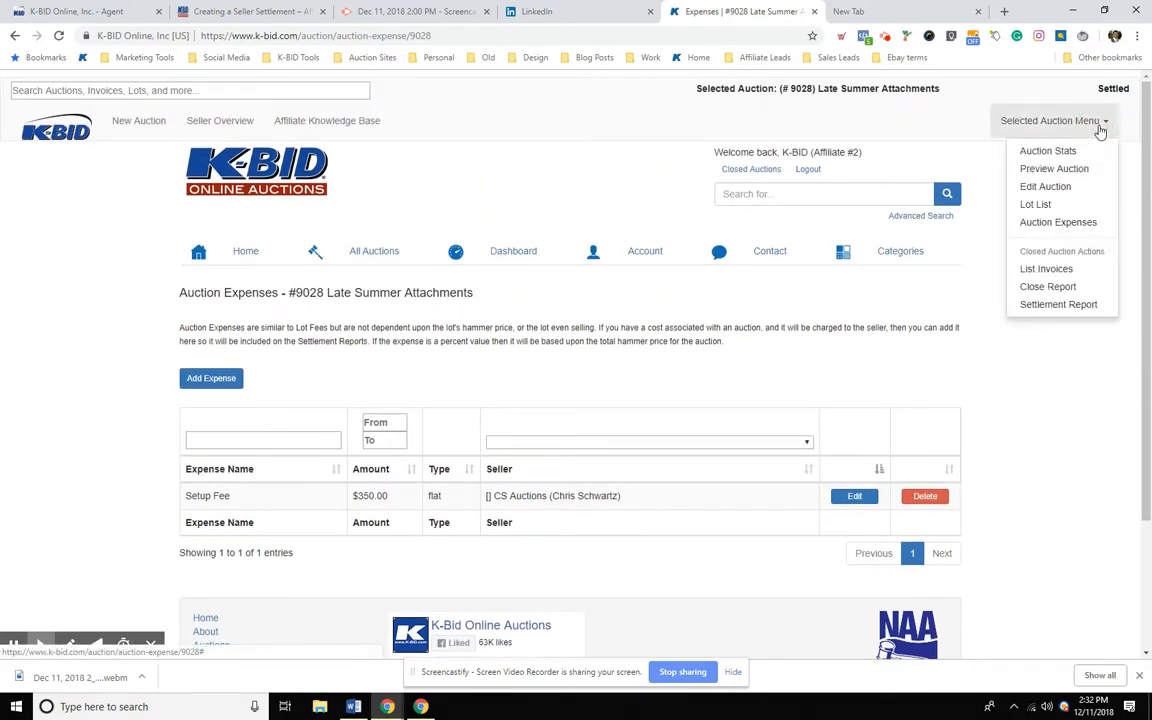
left_click(1062, 305)
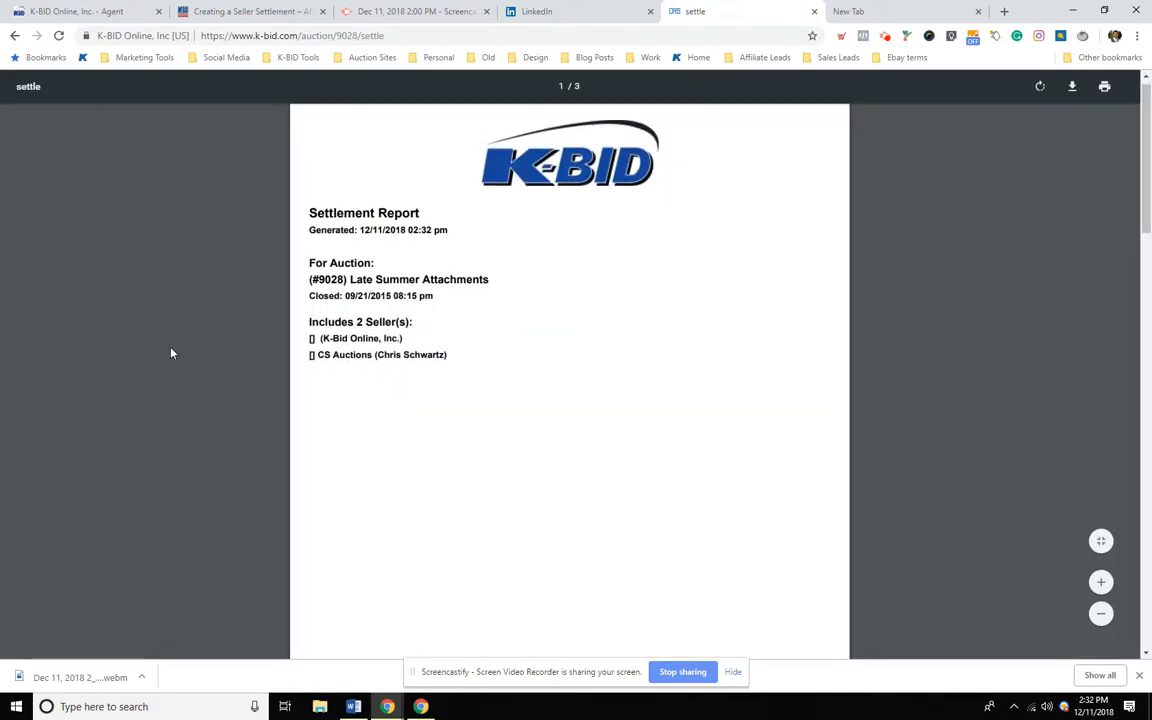
Step: Check the itemized auction expenses and settlement amounts on both sellers' pages of the regenerated report
scroll(171, 353, "down", 10)
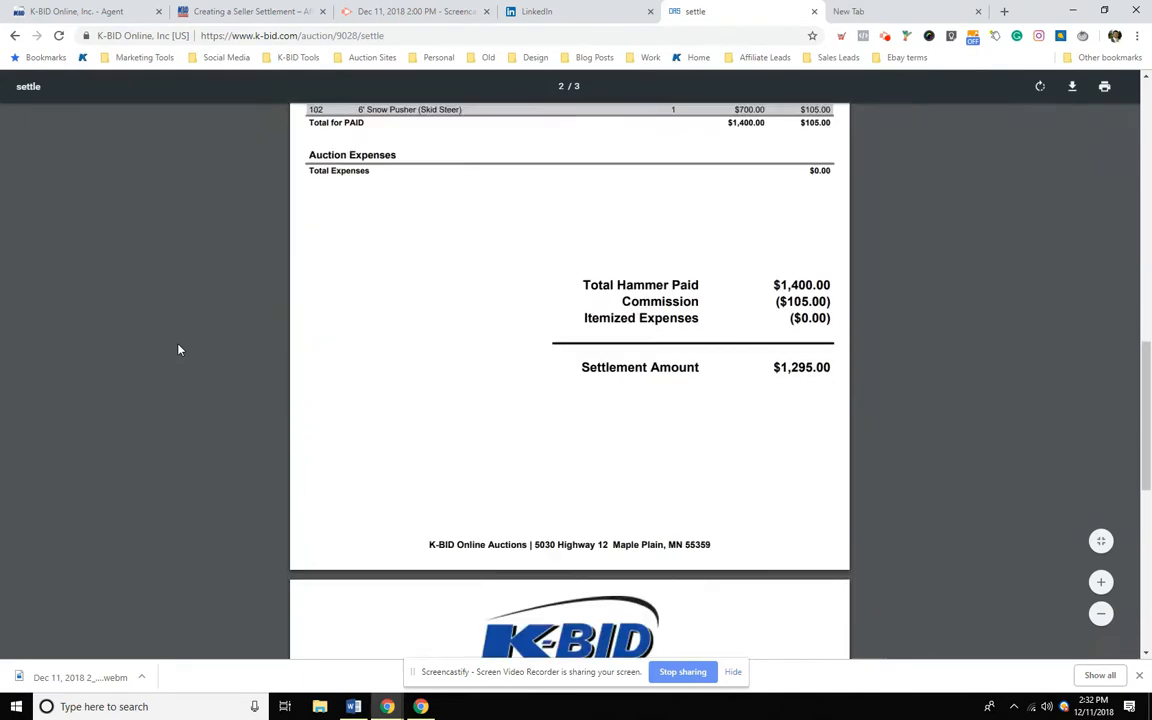
scroll(178, 352, "down", 5)
scroll(540, 445, "down", 1)
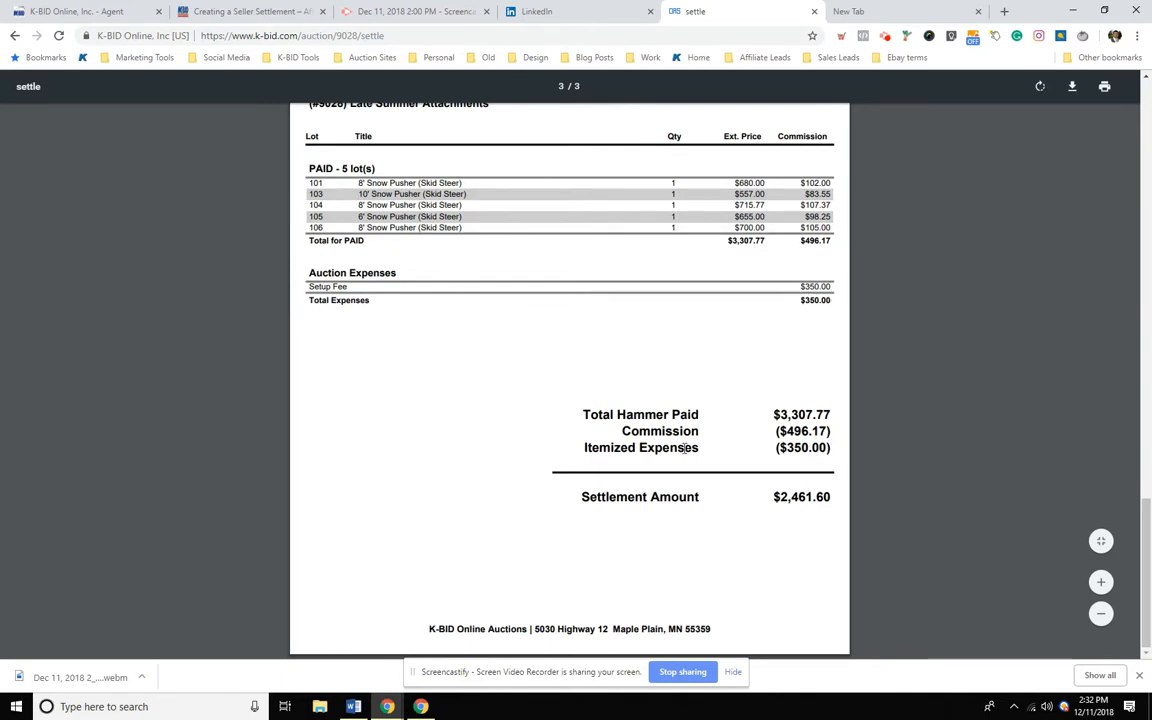
scroll(684, 448, "up", 8)
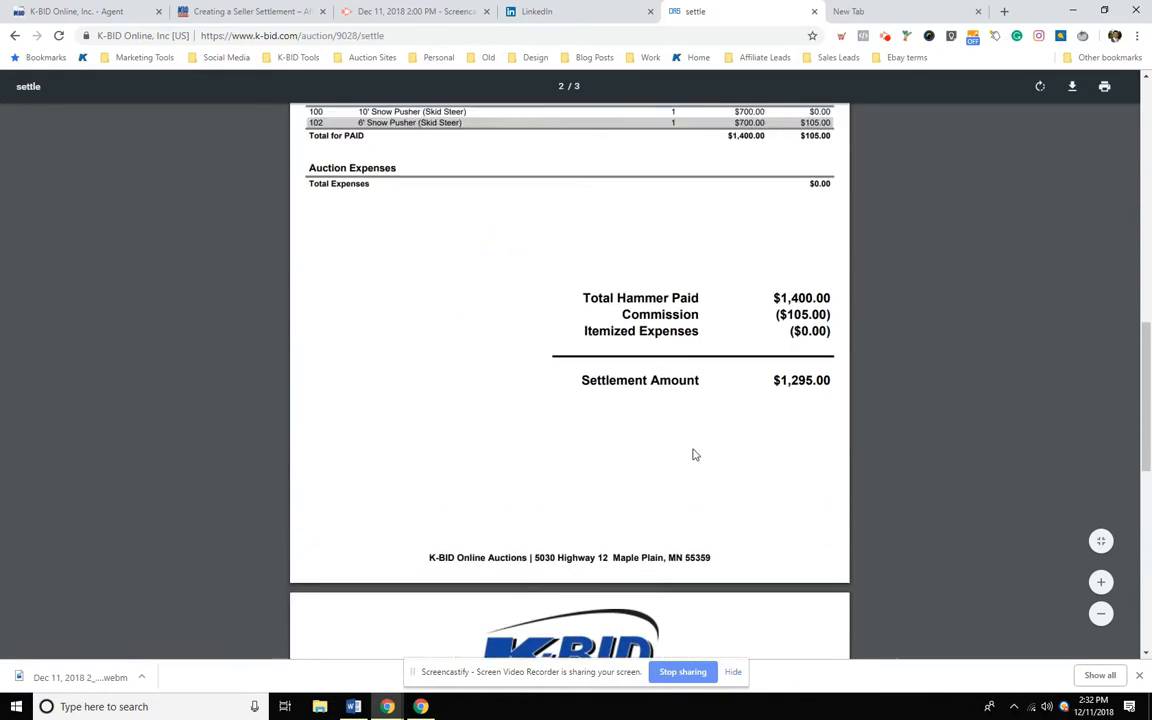
scroll(694, 452, "up", 2)
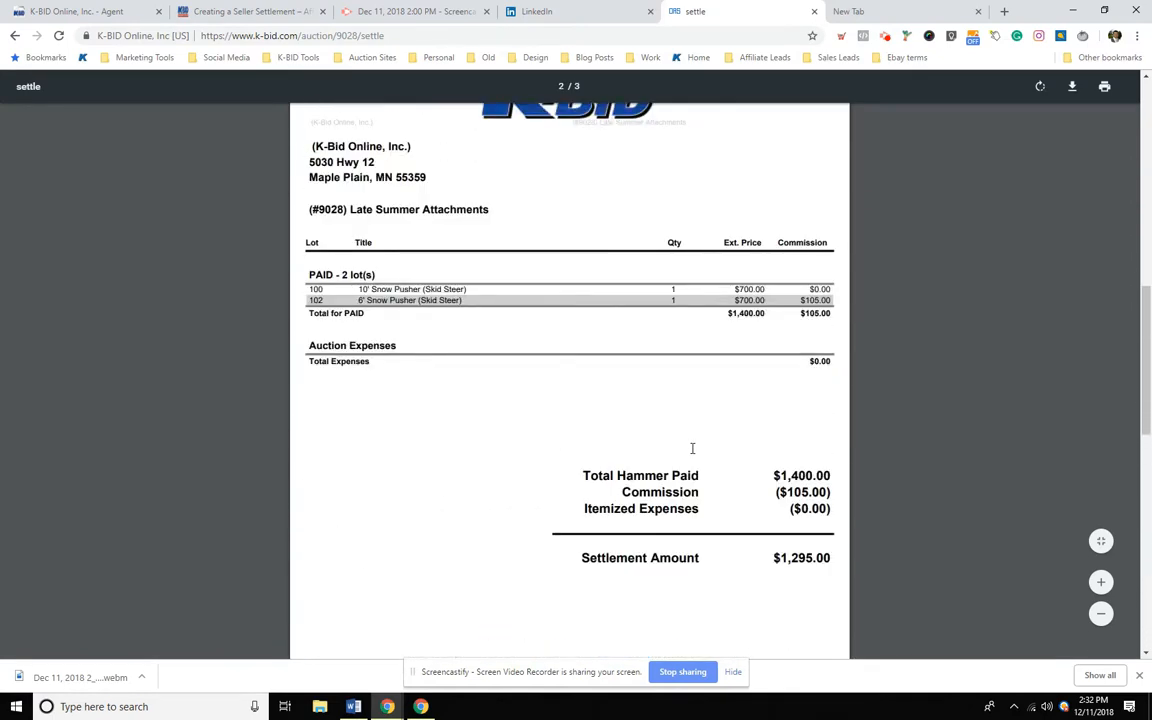